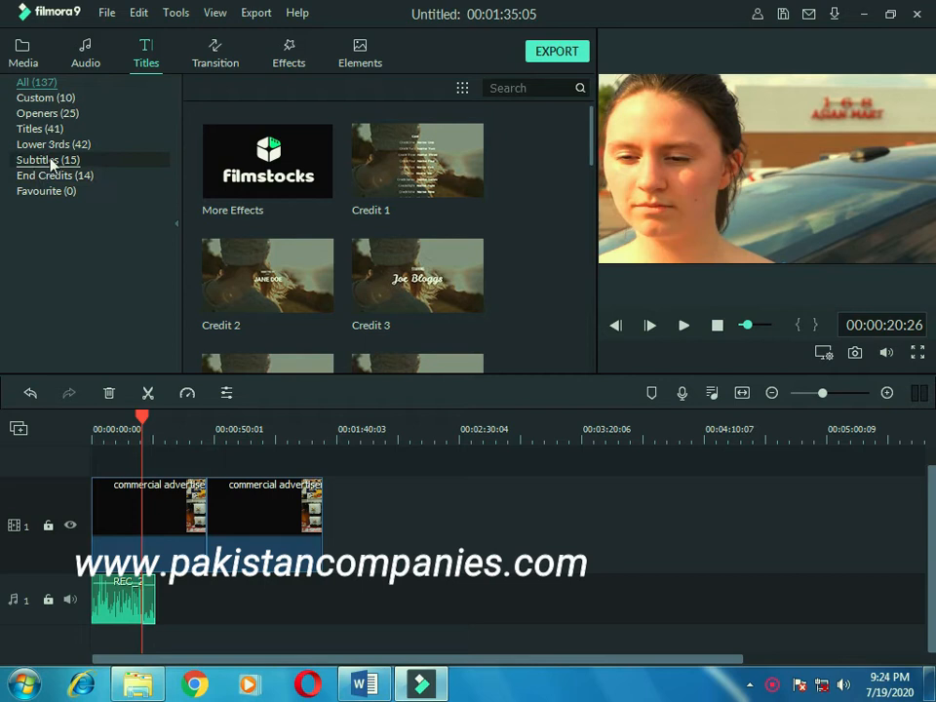
# Add the Subtitle 1 title from the subtitle presets to the project at the playhead
pyautogui.click(50, 161)
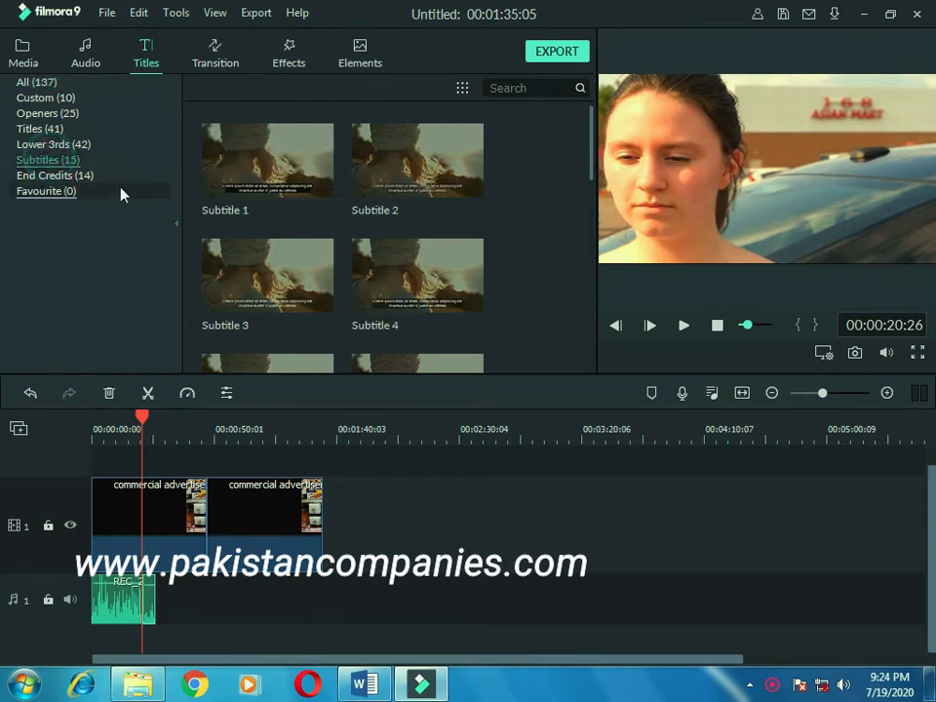
pyautogui.moveTo(268, 161)
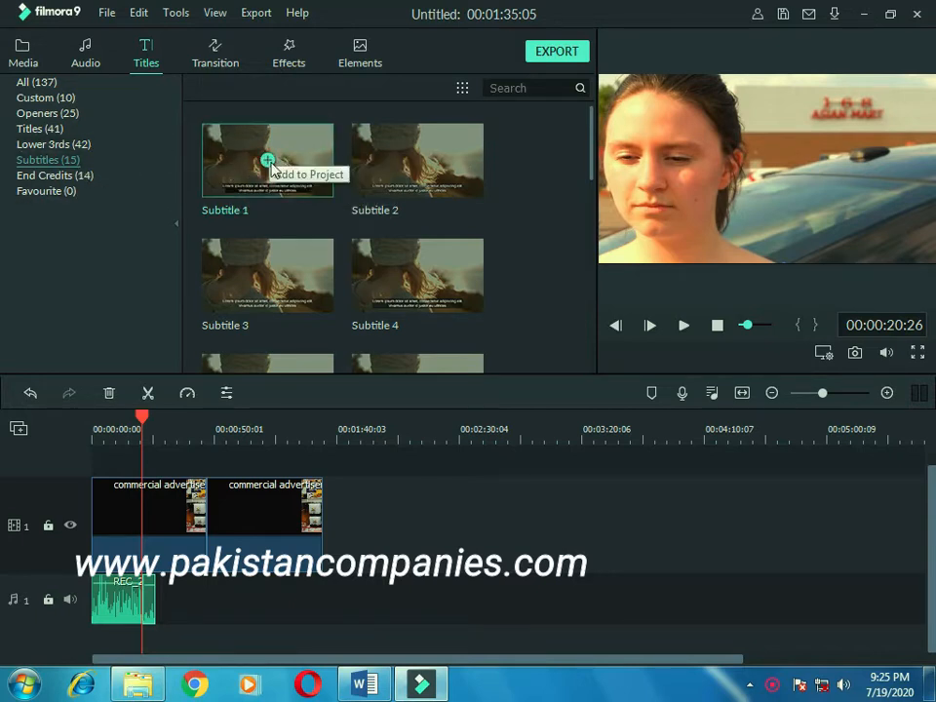
pyautogui.click(269, 161)
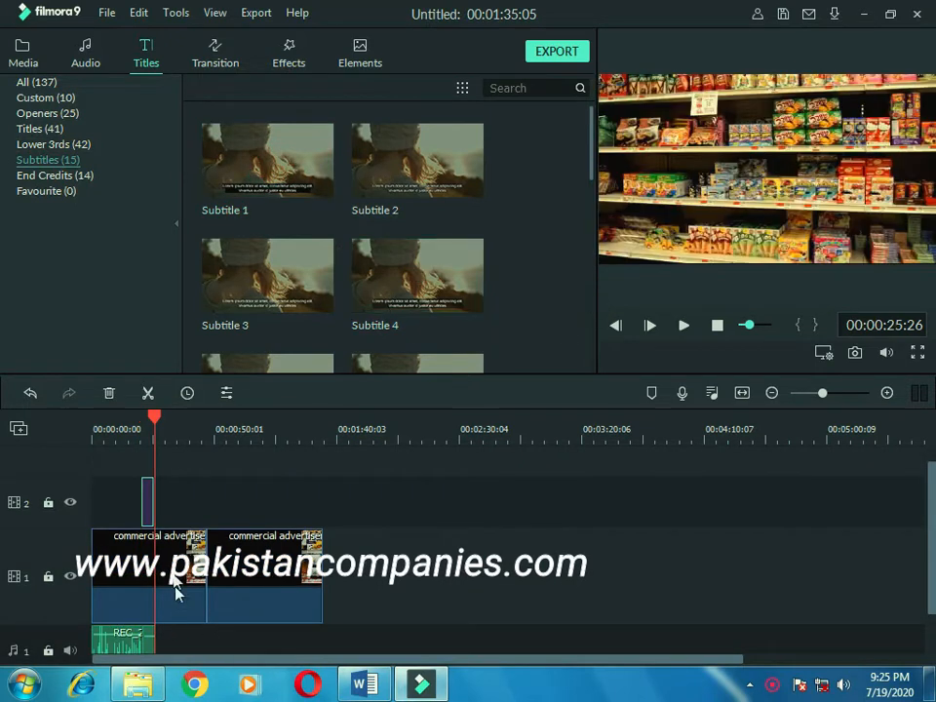
# Open the new subtitle clip in the advanced text editor and delete its placeholder text box
pyautogui.doubleClick(146, 503)
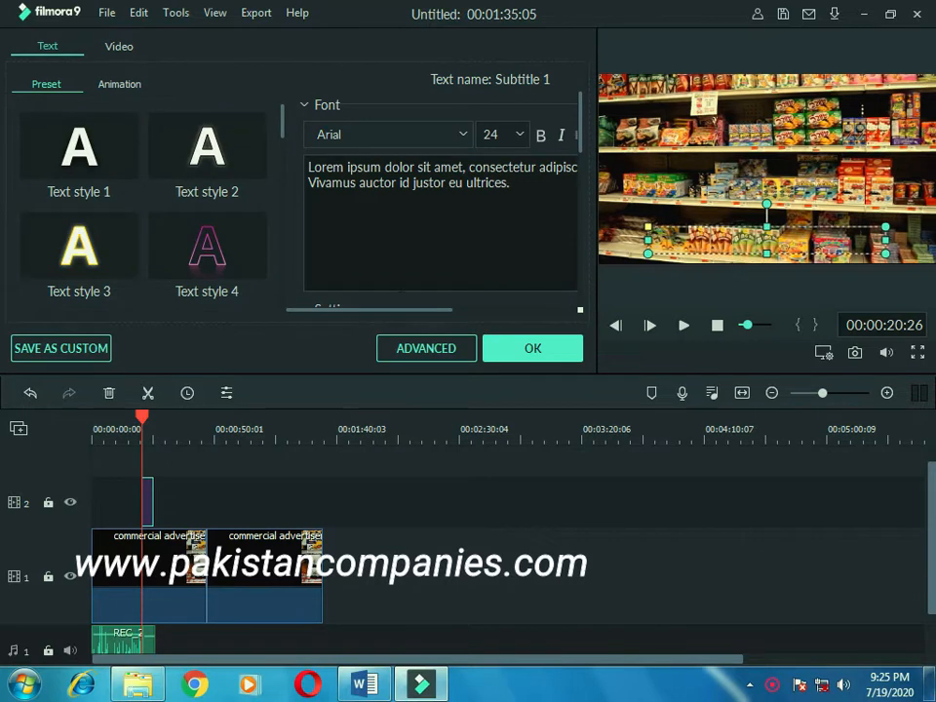
pyautogui.click(426, 348)
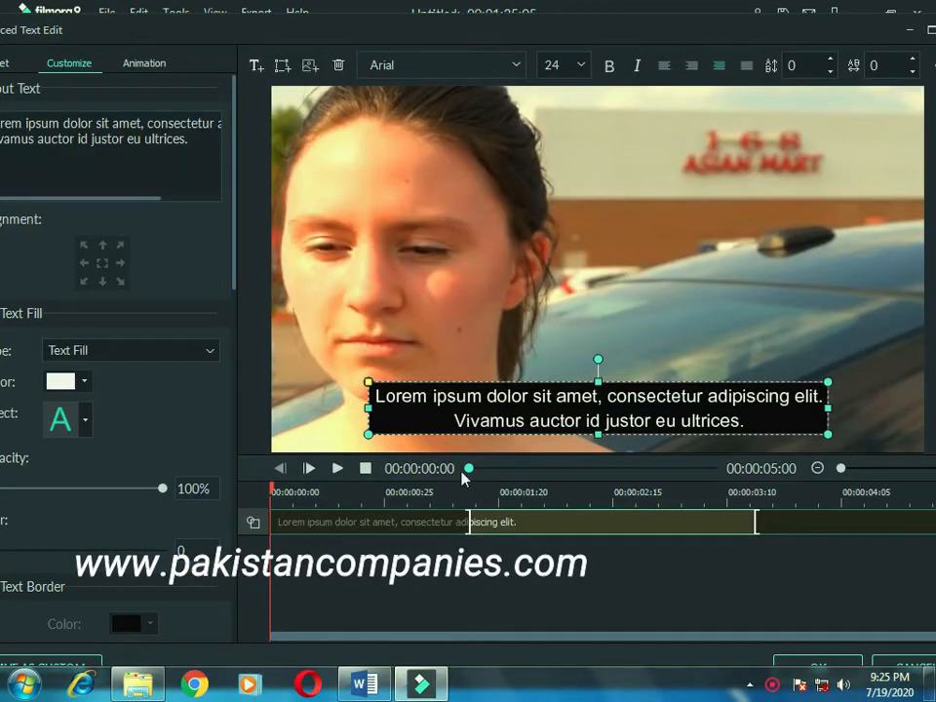
pyautogui.click(378, 525)
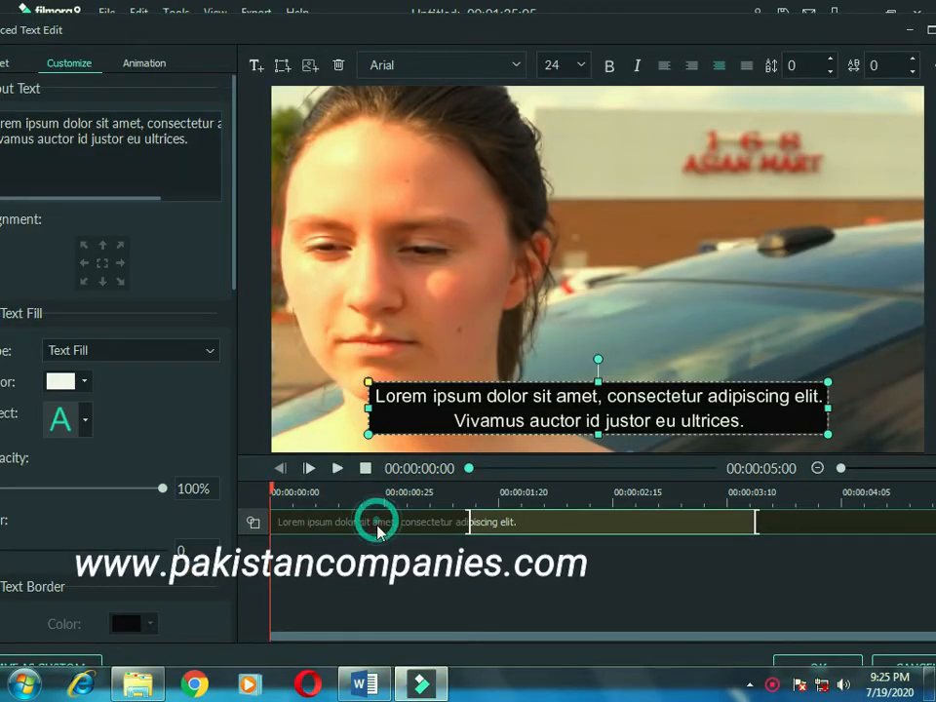
pyautogui.press('Delete')
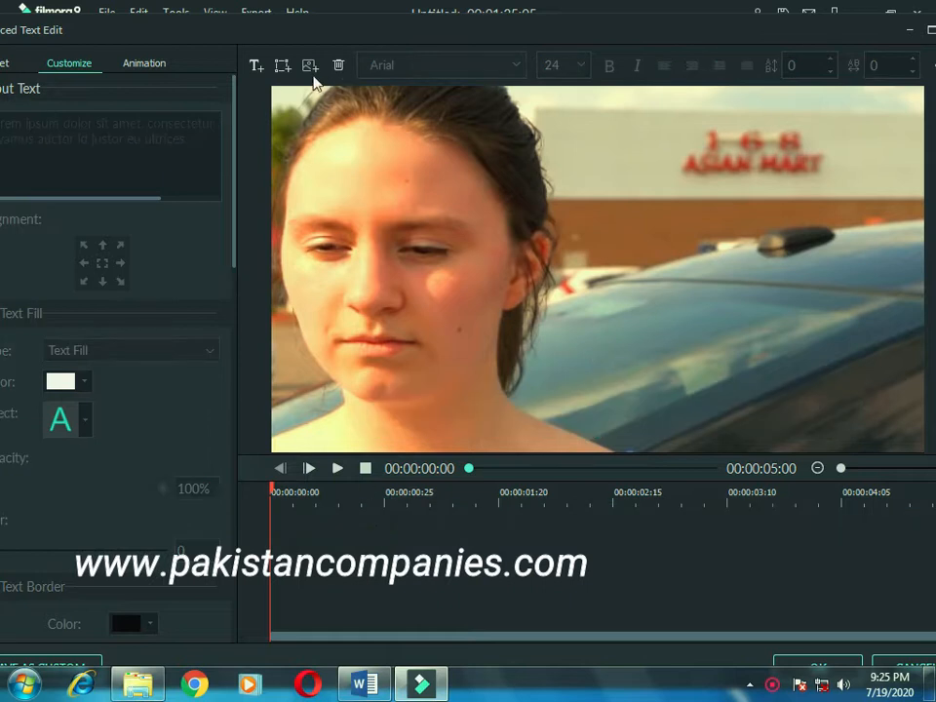
# Add a new text box to the title, enlarge its frame, and shift the editor window so its settings are fully visible
pyautogui.click(257, 65)
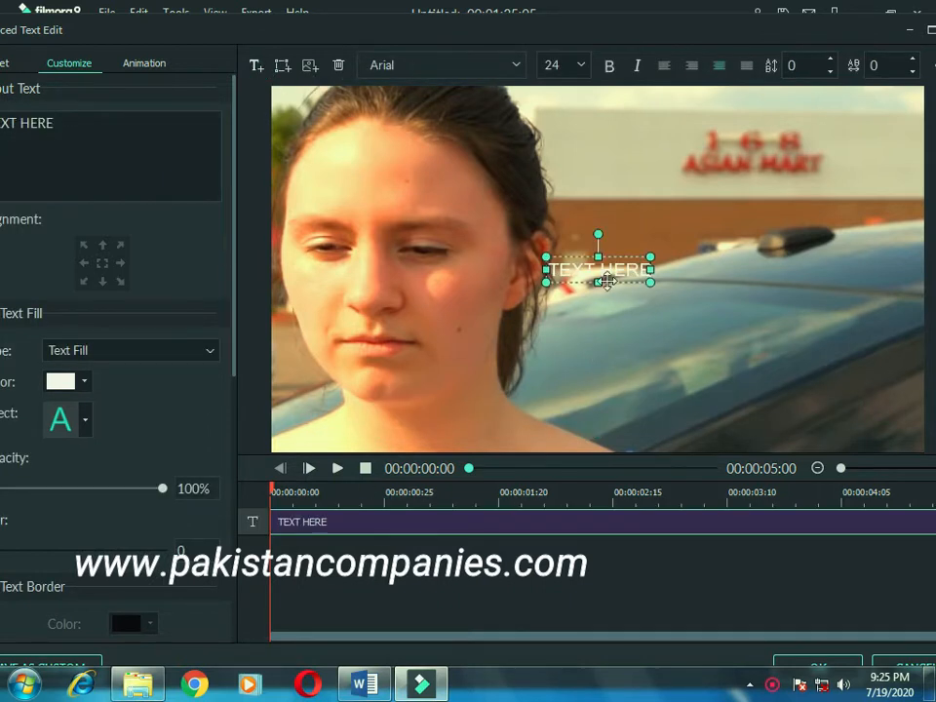
pyautogui.moveTo(650, 284); pyautogui.dragTo(800, 319)
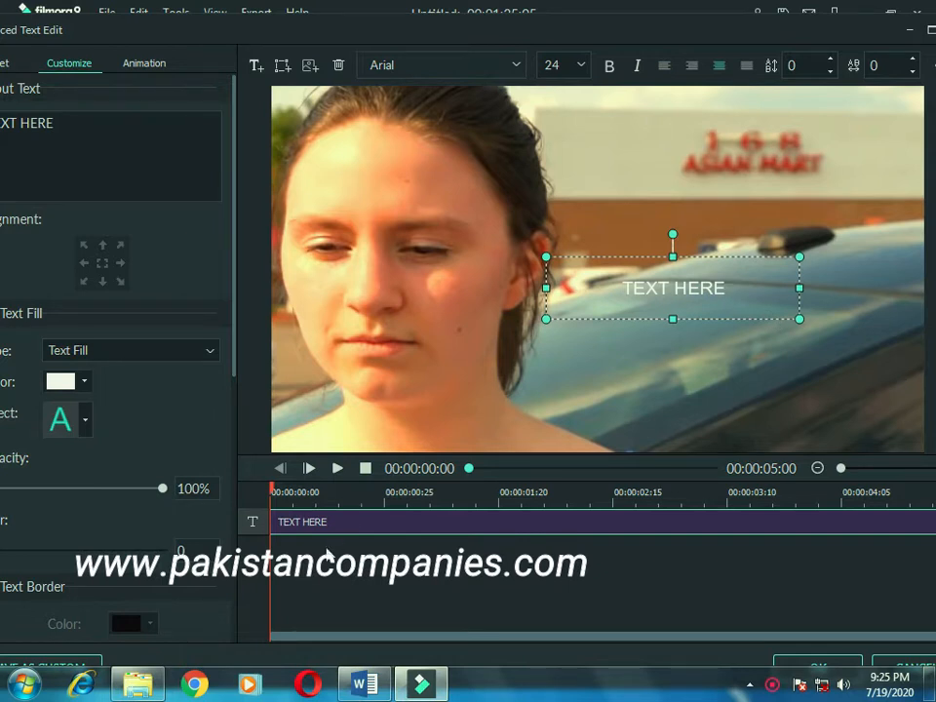
pyautogui.moveTo(178, 27); pyautogui.dragTo(284, 15)
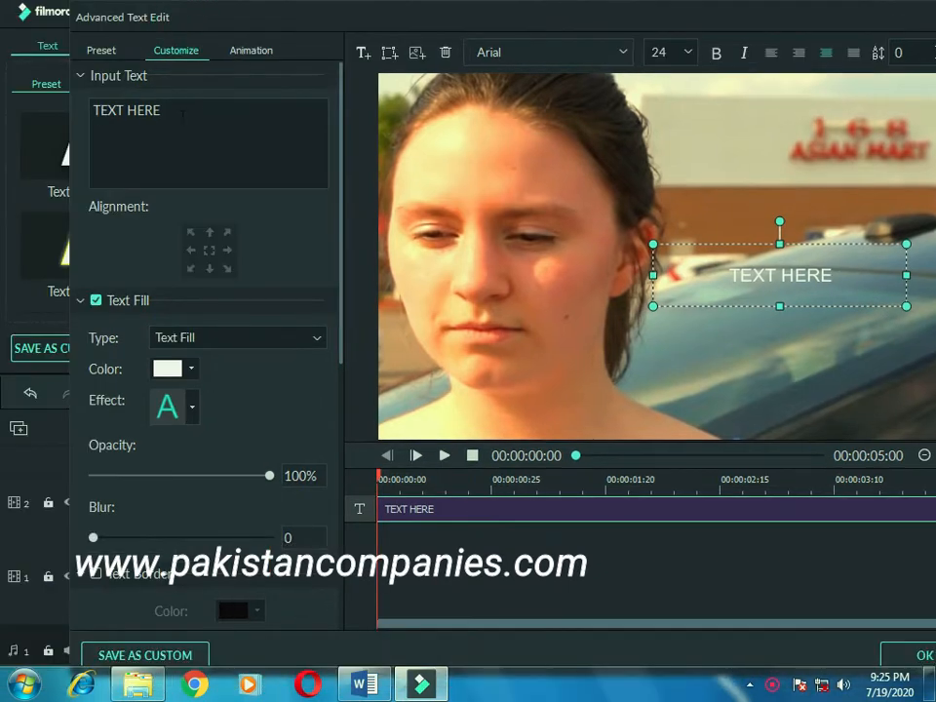
# Replace the new text box's placeholder with "Mart Name"
pyautogui.hotkey('ctrl', 'a')
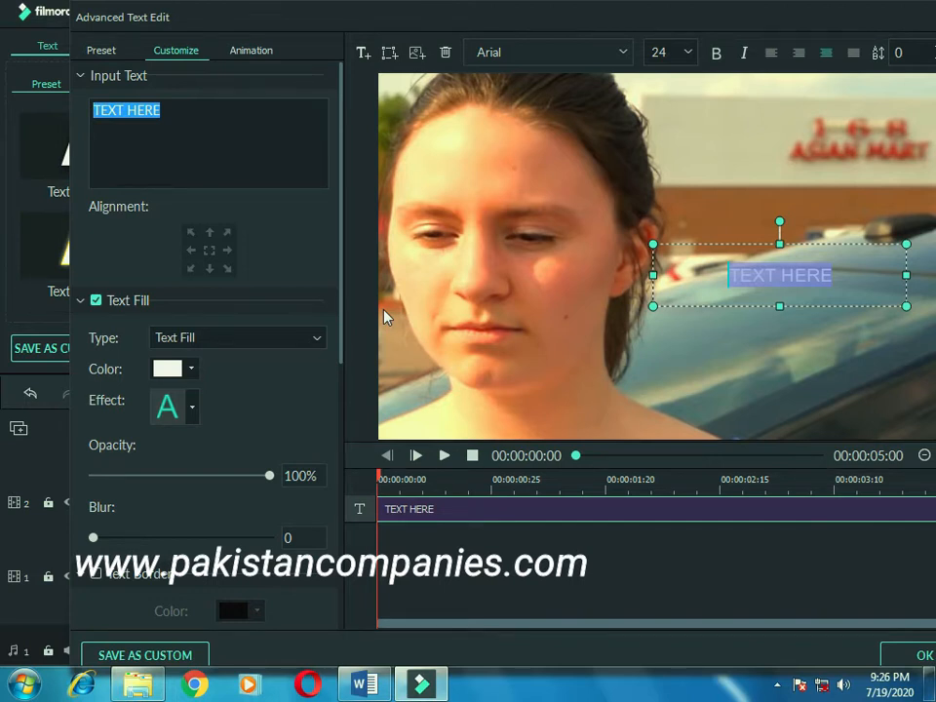
pyautogui.click(707, 282)
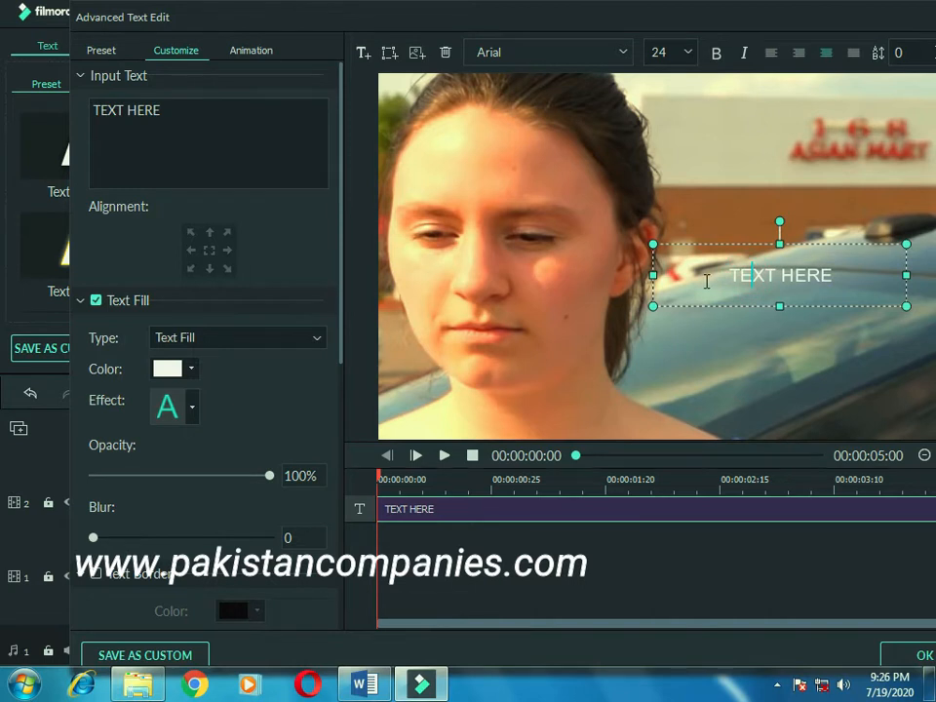
pyautogui.moveTo(841, 288); pyautogui.dragTo(717, 288)
pyautogui.moveTo(831, 275); pyautogui.dragTo(717, 284)
pyautogui.moveTo(181, 109); pyautogui.dragTo(93, 110)
pyautogui.write('Mart')
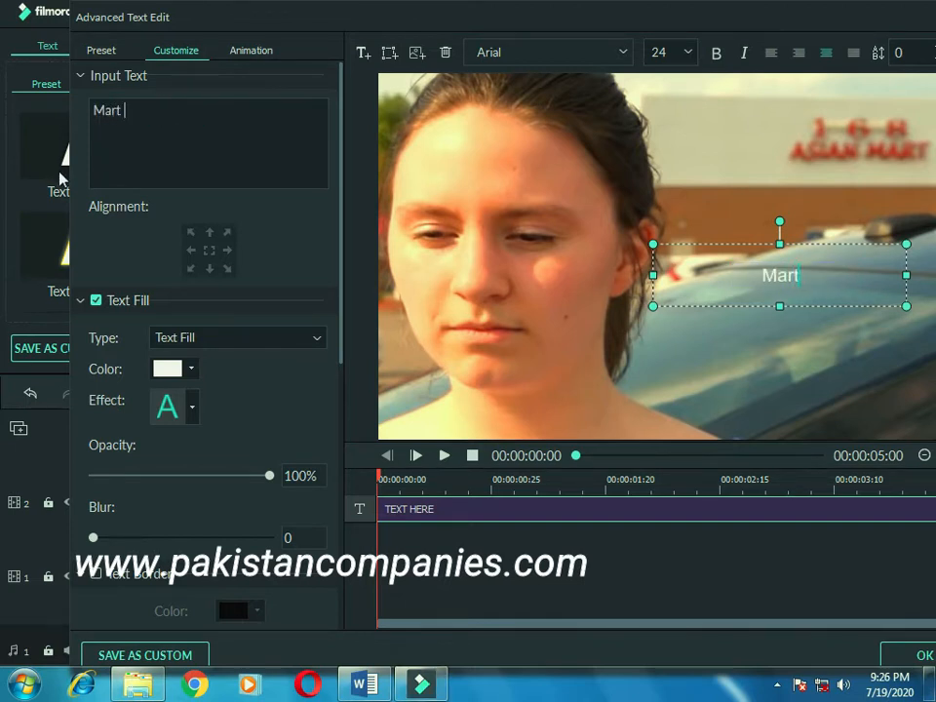
pyautogui.click(142, 115)
pyautogui.write('Name')
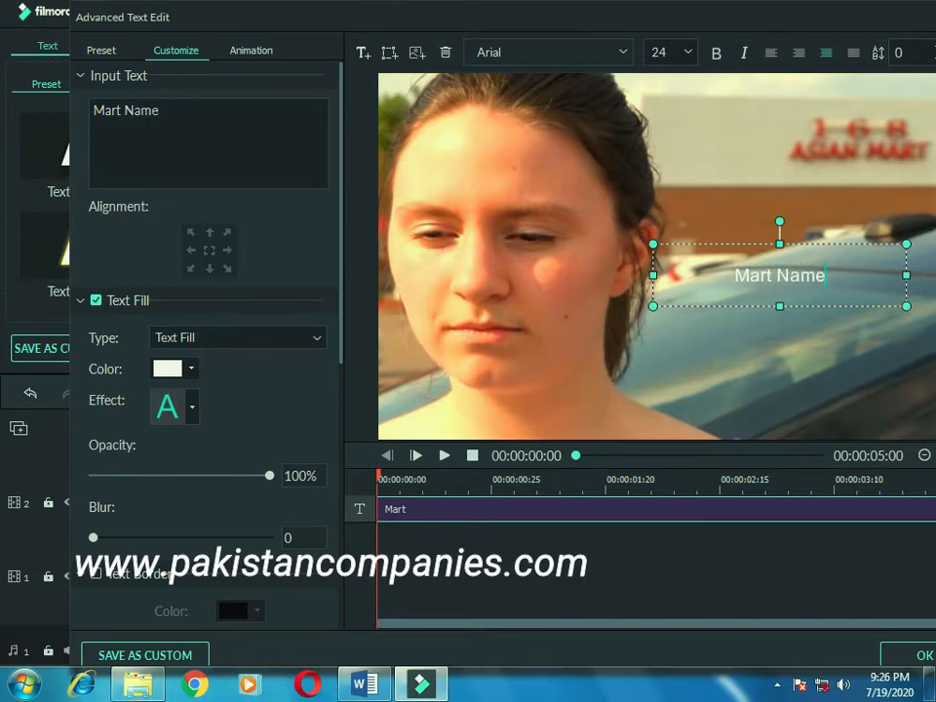
# Set the text fill color to dark red and enable the text border
pyautogui.click(191, 368)
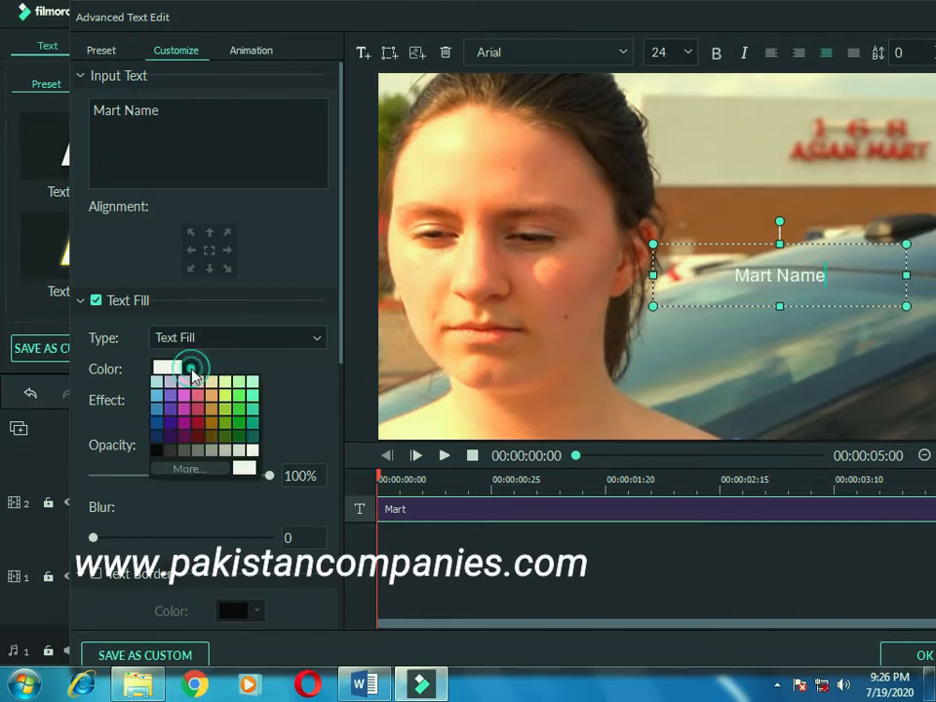
pyautogui.click(198, 426)
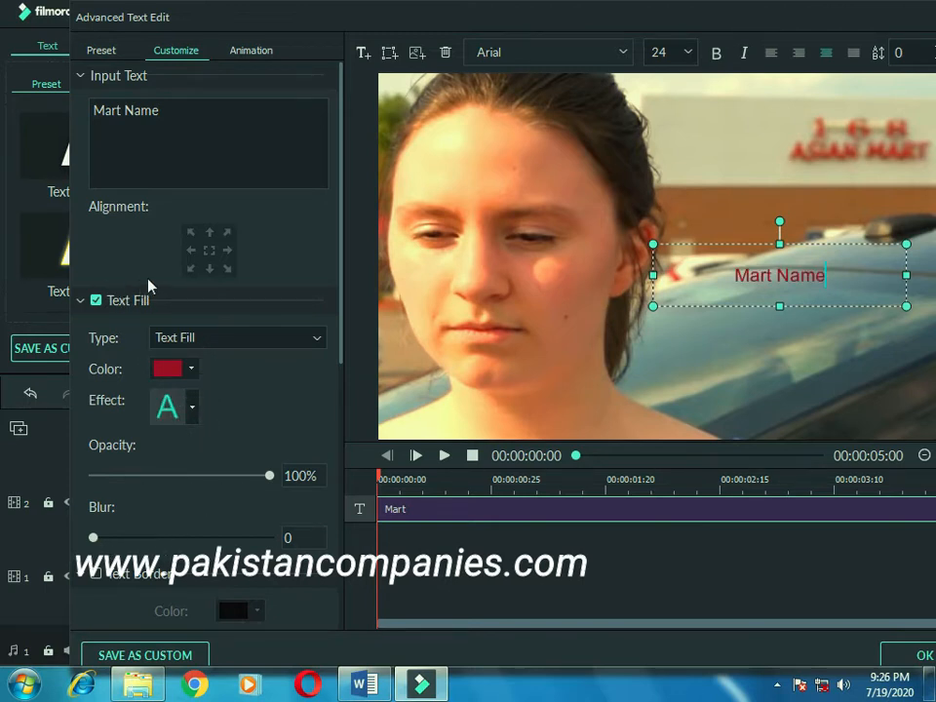
pyautogui.scroll(-1, 149, 285)
pyautogui.scroll(-2, 145, 498)
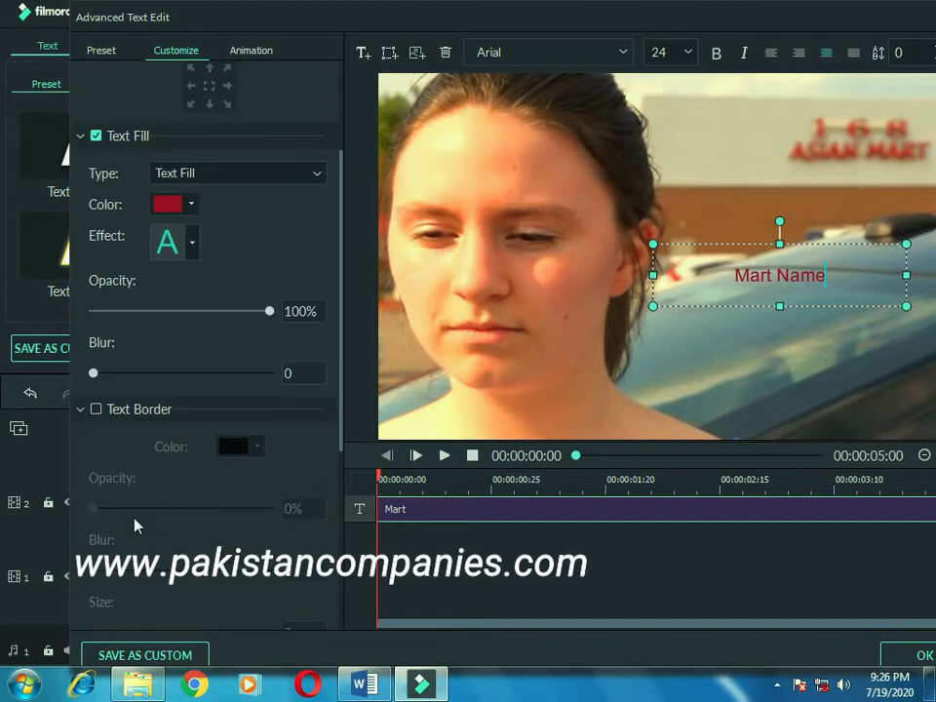
pyautogui.scroll(-6, 226, 434)
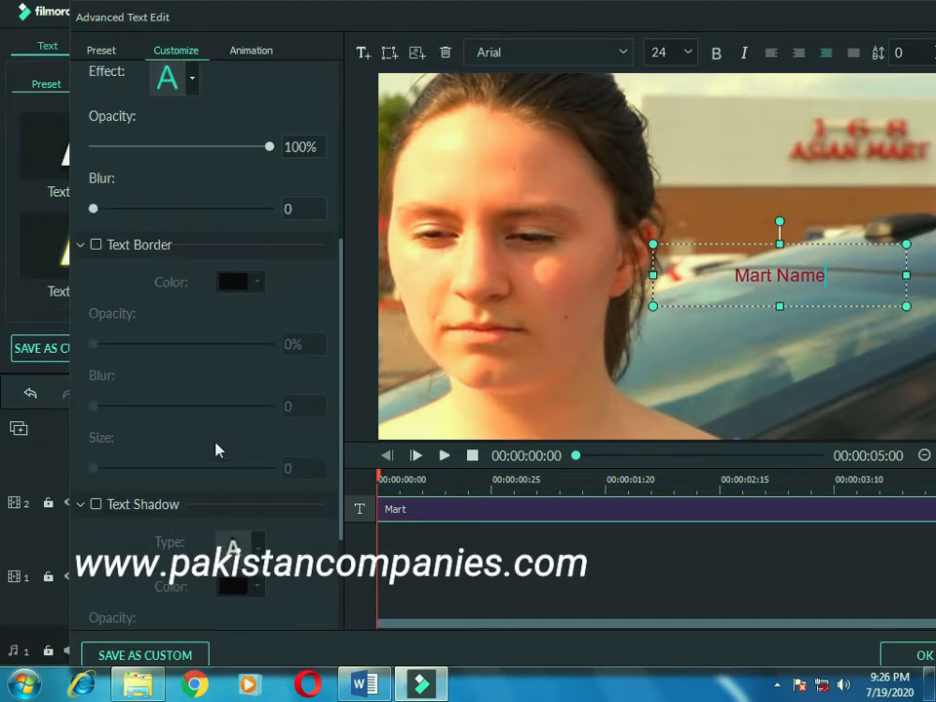
pyautogui.scroll(7, 216, 454)
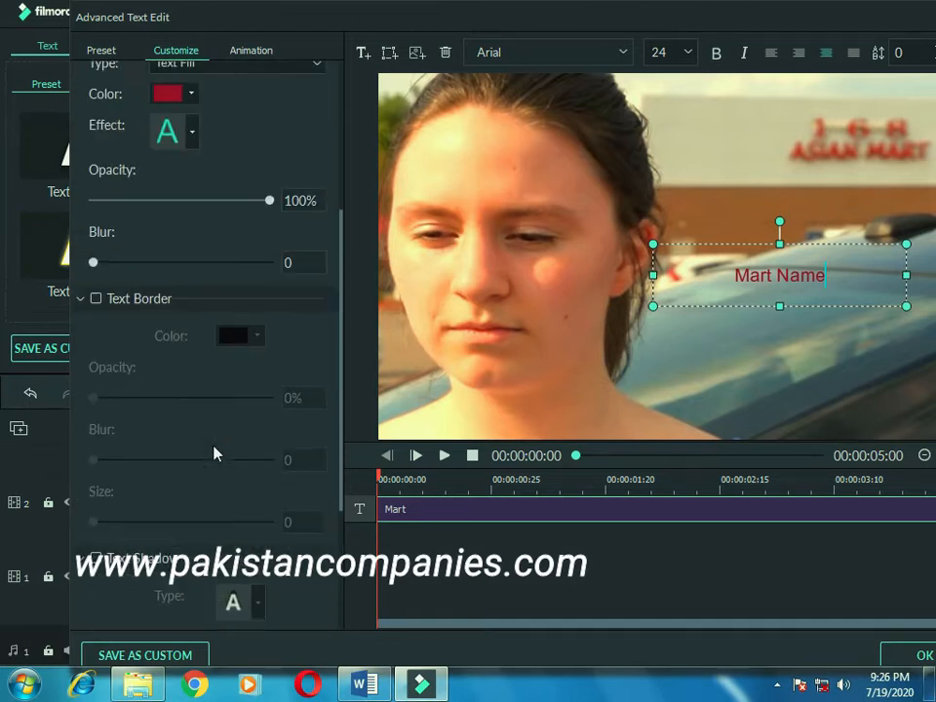
pyautogui.scroll(1, 214, 450)
pyautogui.scroll(-3, 214, 449)
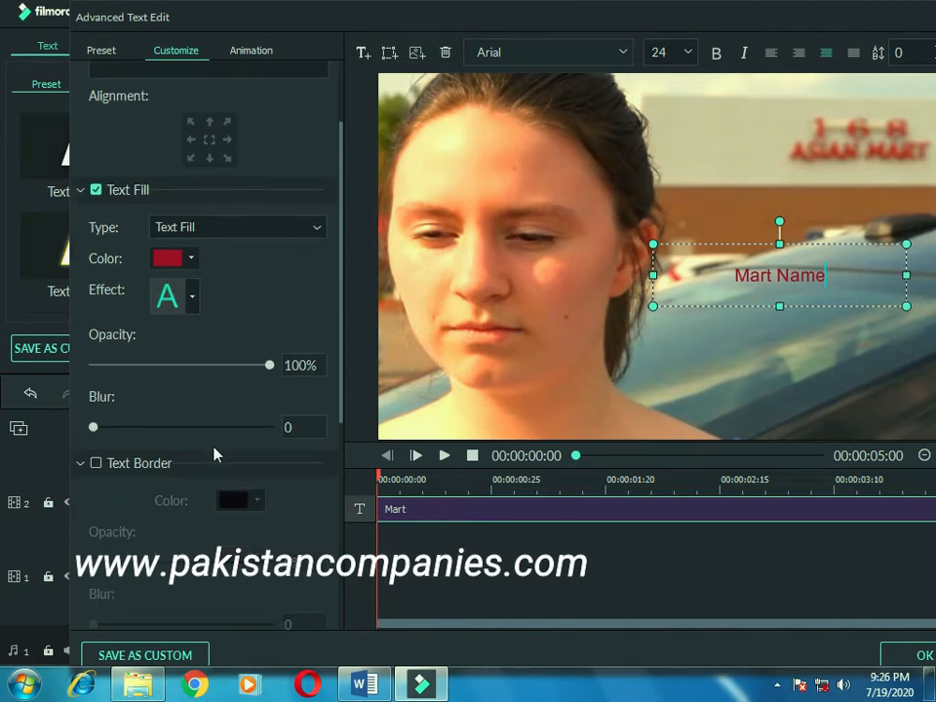
pyautogui.click(96, 353)
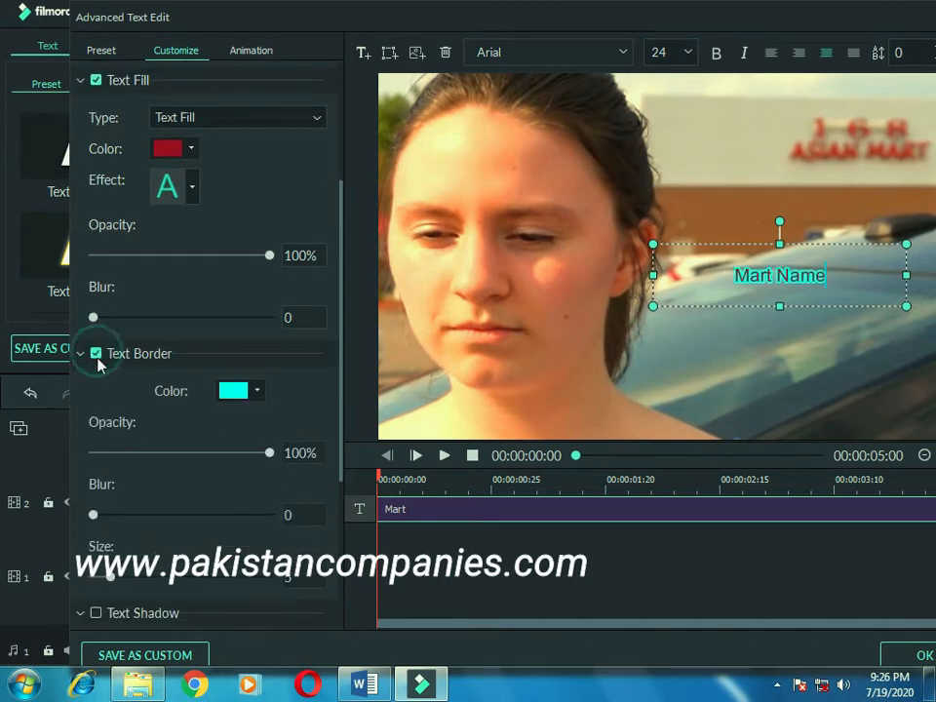
# Reduce the text fill opacity to 72%
pyautogui.click(221, 269)
pyautogui.scroll(4, 218, 227)
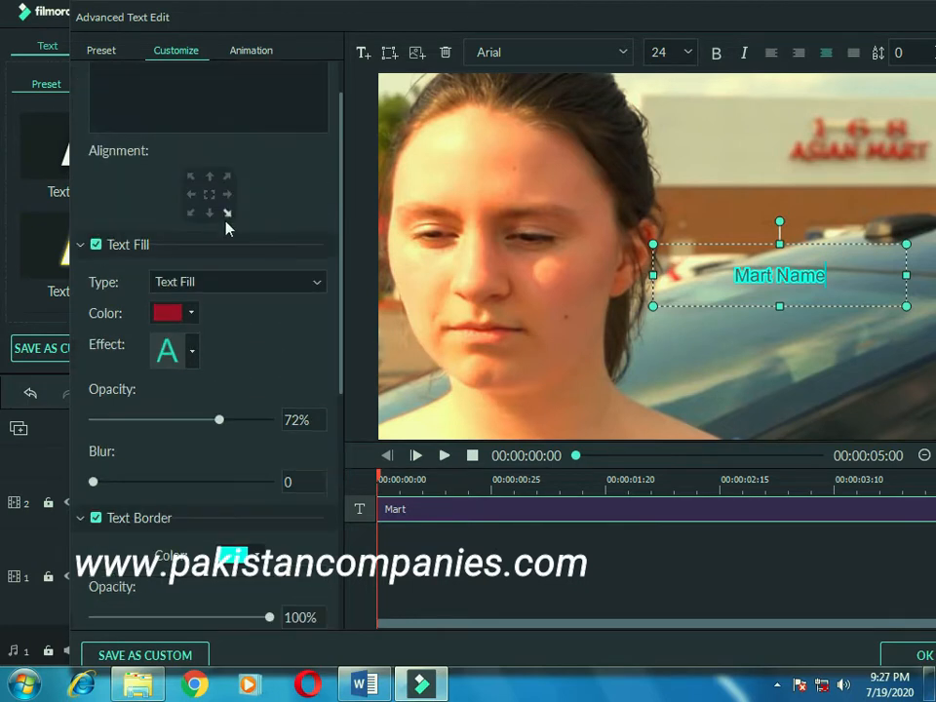
pyautogui.click(215, 283)
pyautogui.click(251, 386)
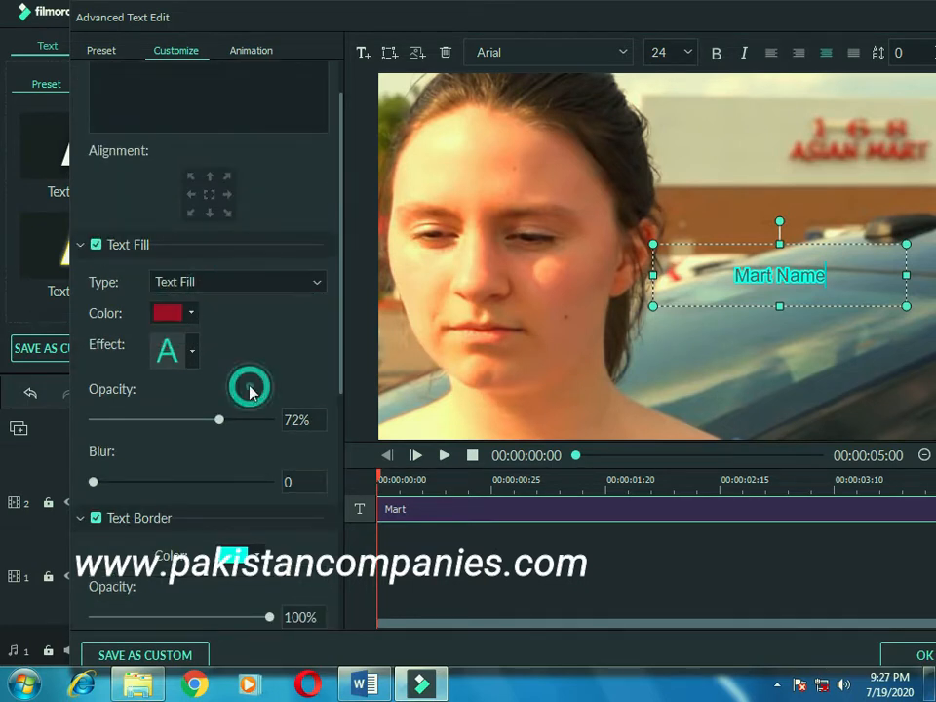
# Set the font size of "Mart Name" to 56 and move the text box over the woman's mouth and chin
pyautogui.click(687, 52)
pyautogui.click(695, 94)
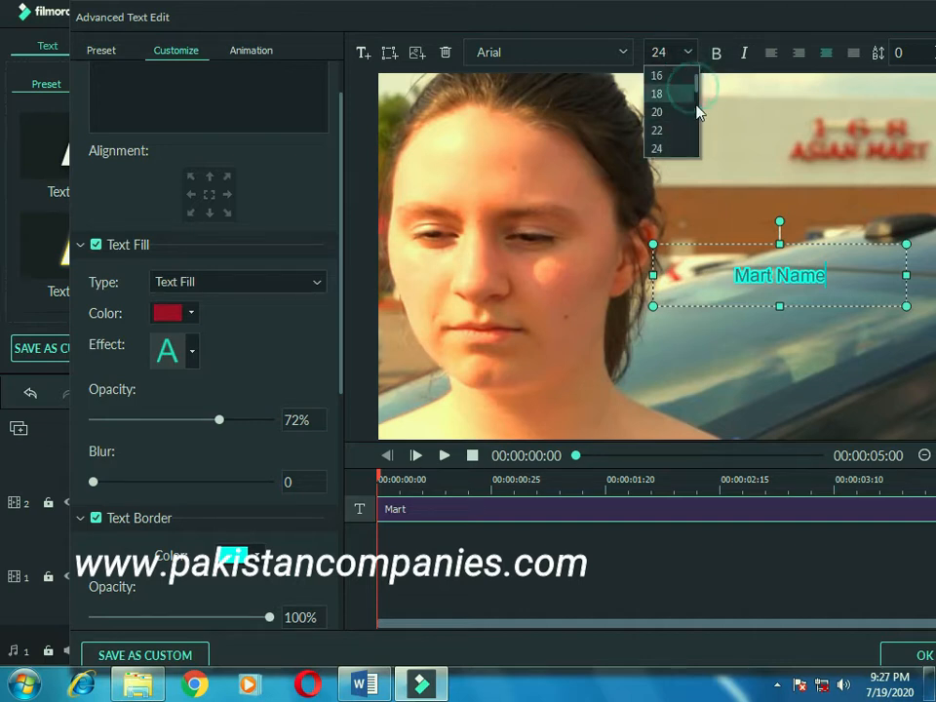
pyautogui.click(694, 57)
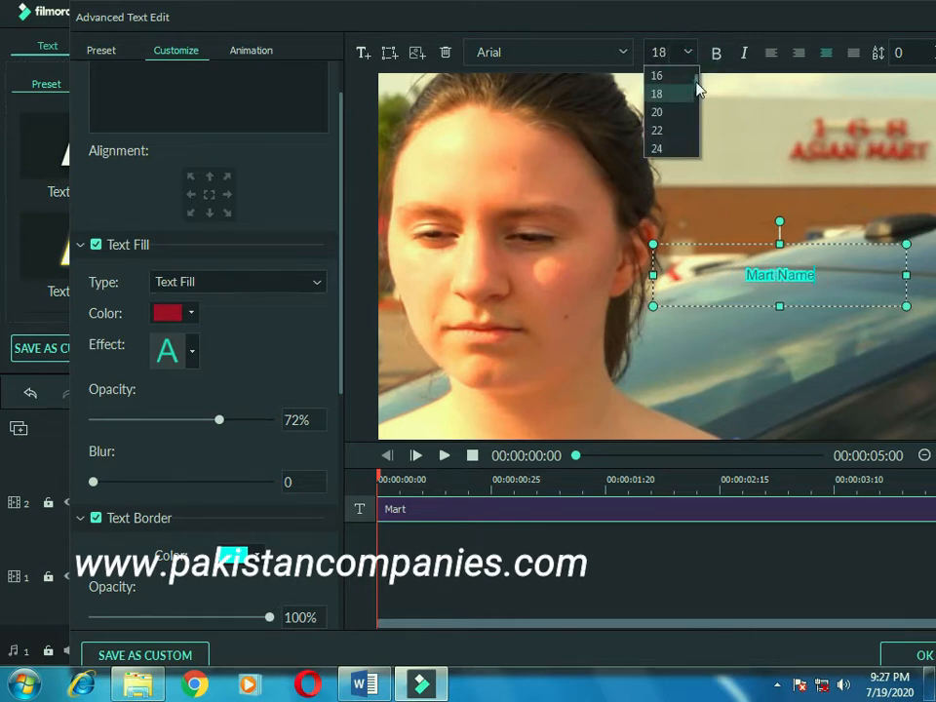
pyautogui.moveTo(698, 92); pyautogui.dragTo(698, 112)
pyautogui.scroll(-1, 673, 112)
pyautogui.click(658, 146)
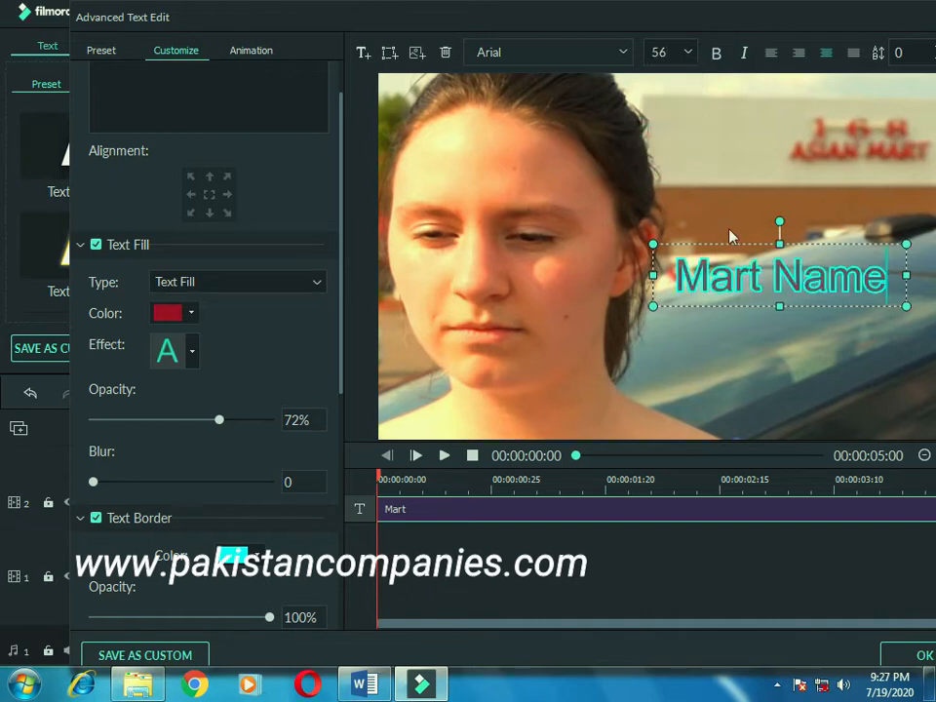
pyautogui.moveTo(733, 243); pyautogui.dragTo(487, 286)
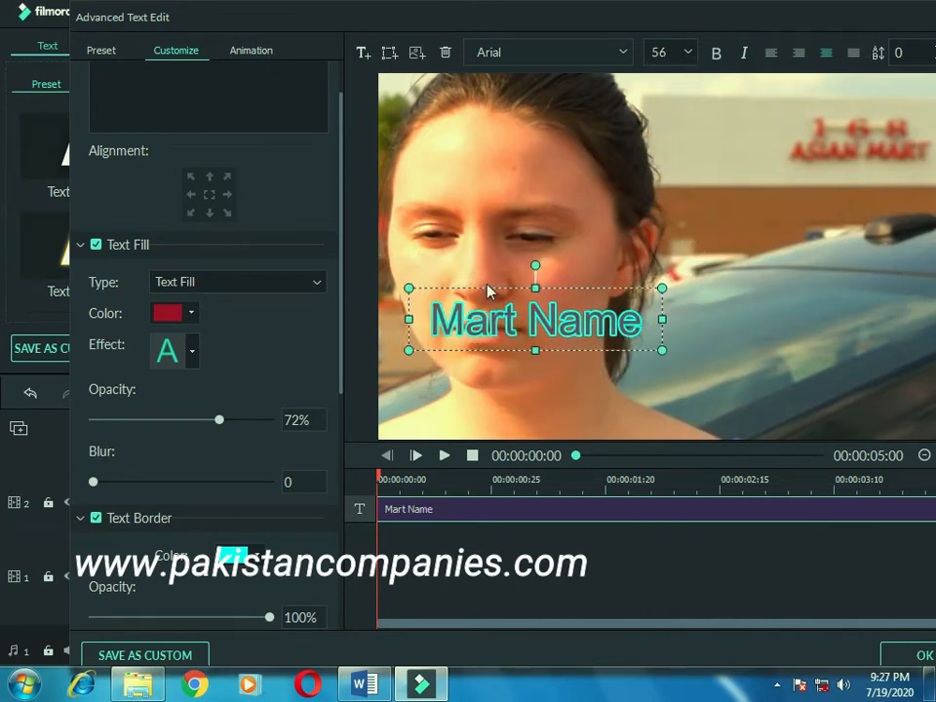
# Apply the Cinema style animation to the text and accept the title edits
pyautogui.click(249, 51)
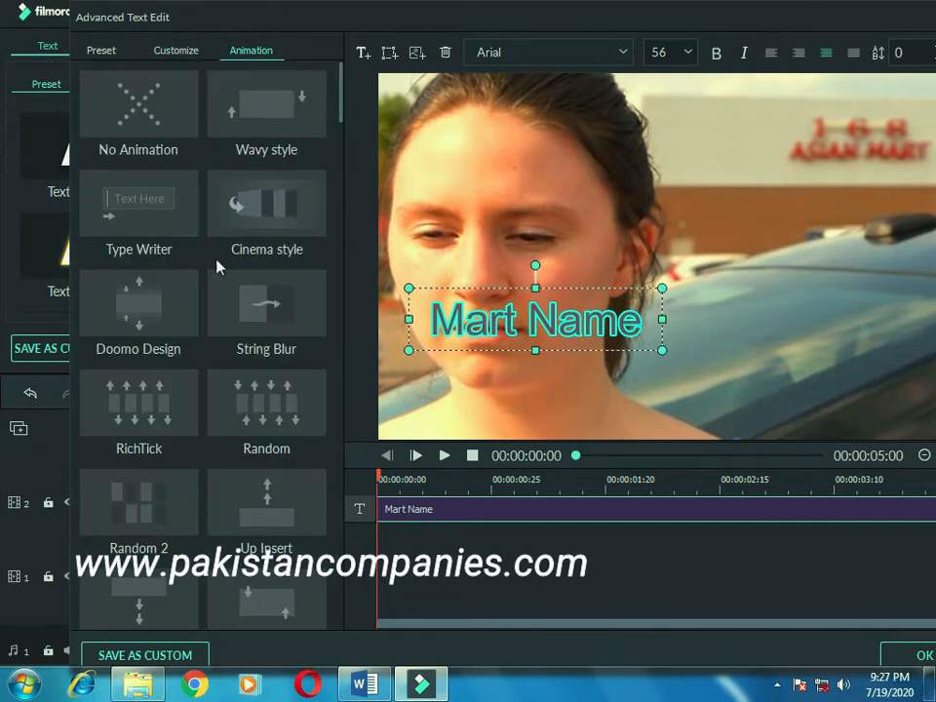
pyautogui.click(263, 224)
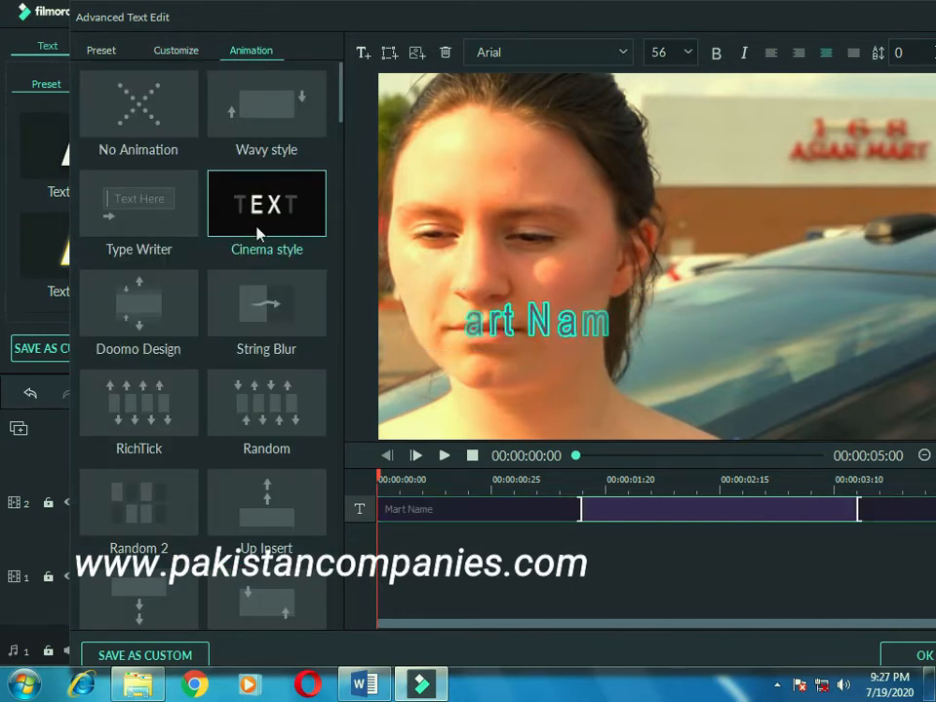
pyautogui.click(909, 657)
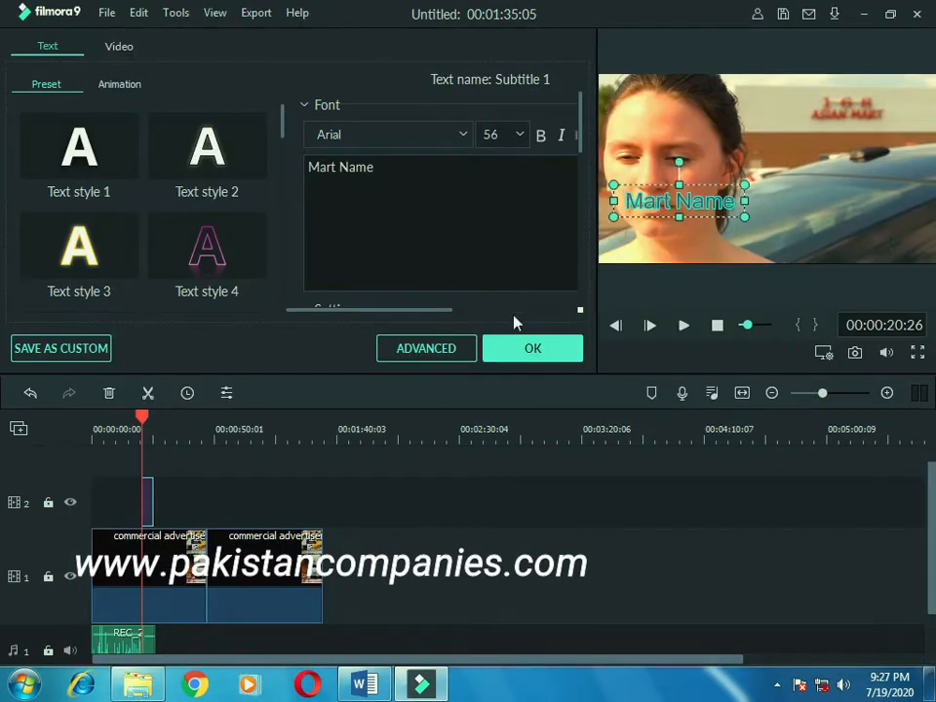
pyautogui.click(524, 350)
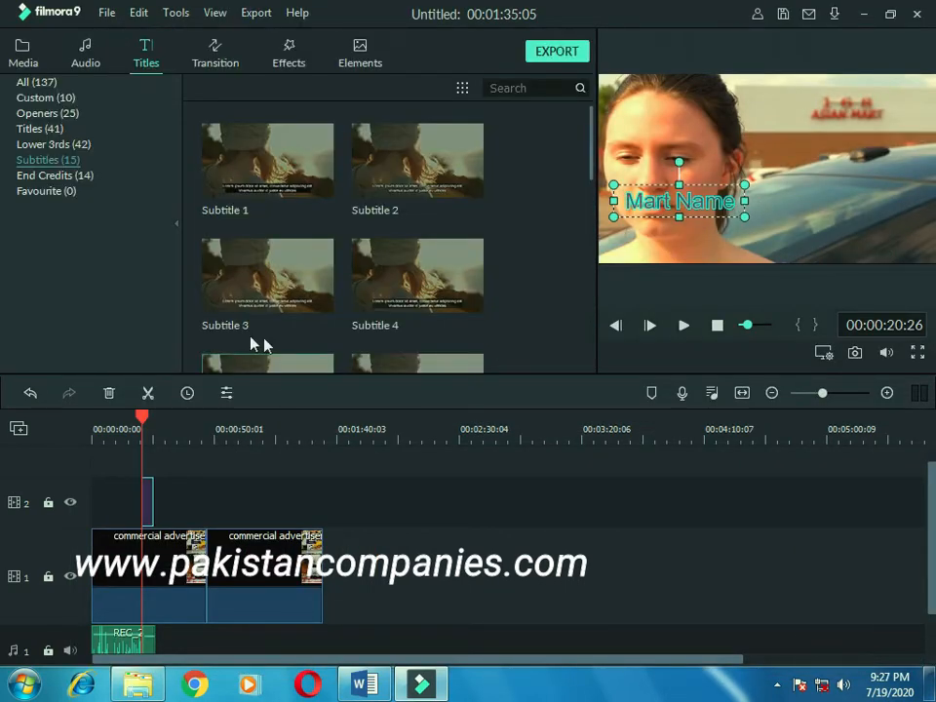
# Review the text settings of the title clip on track 2 and close them
pyautogui.click(149, 511)
pyautogui.doubleClick(149, 511)
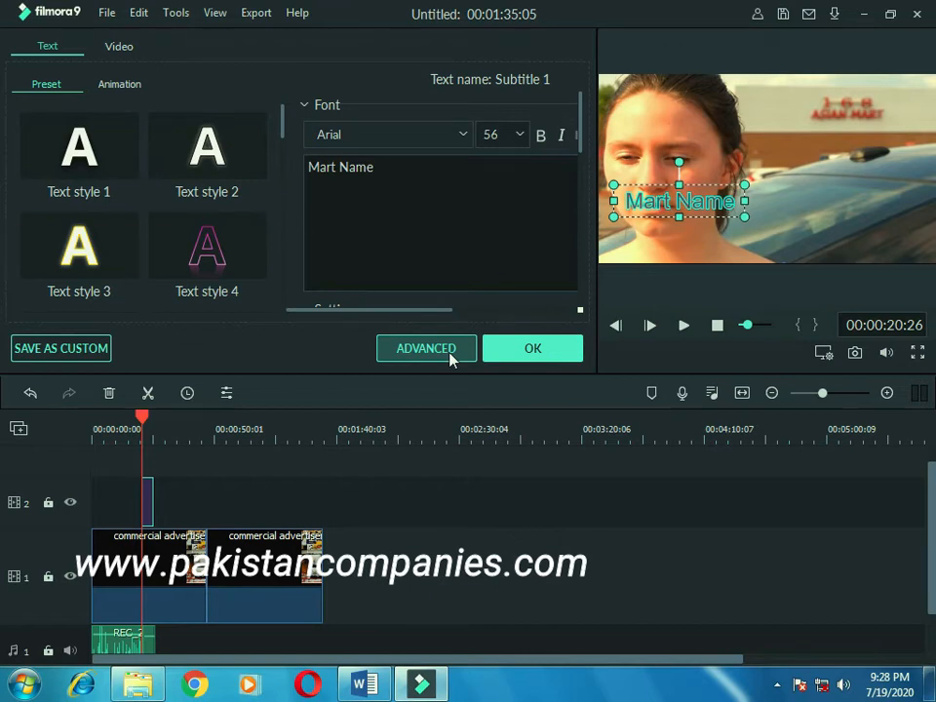
pyautogui.click(533, 351)
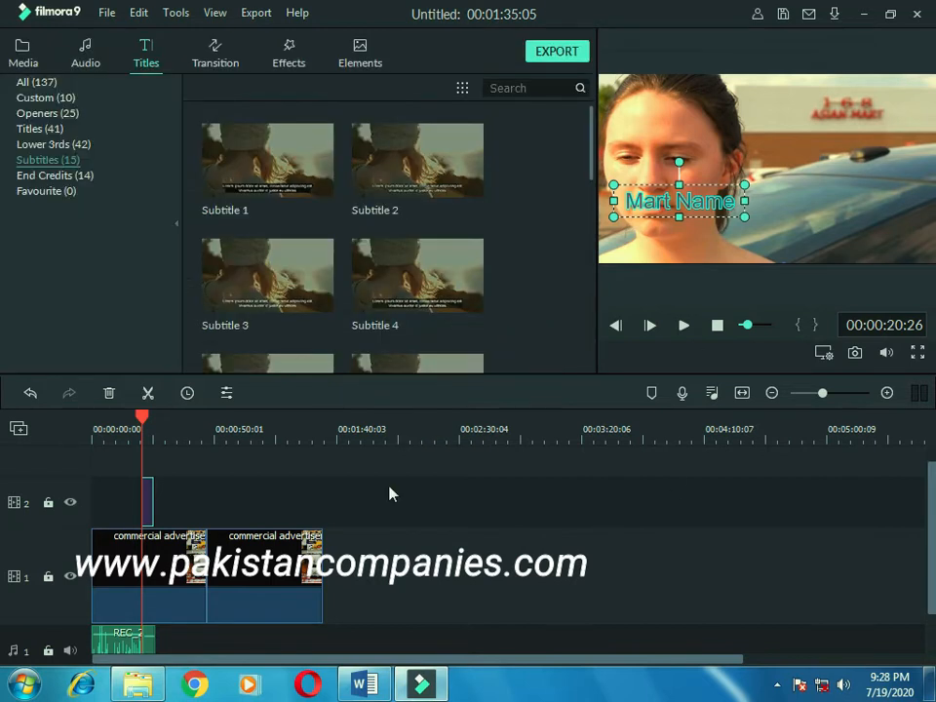
# Extend the title clip to the end of the audio recording and play the titled section from near its start
pyautogui.moveTo(152, 494)
pyautogui.mouseDown()
pyautogui.moveTo(163, 495)
pyautogui.moveTo(154, 494)
pyautogui.mouseUp()
pyautogui.moveTo(142, 417)
pyautogui.mouseDown()
pyautogui.moveTo(131, 416)
pyautogui.moveTo(145, 430)
pyautogui.mouseUp()
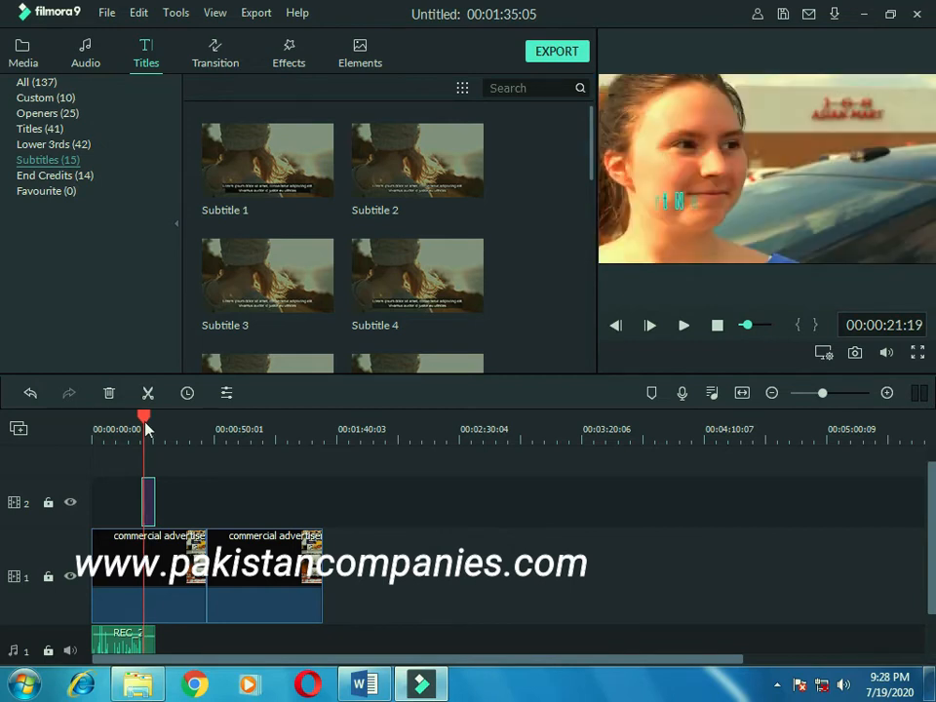
pyautogui.click(683, 326)
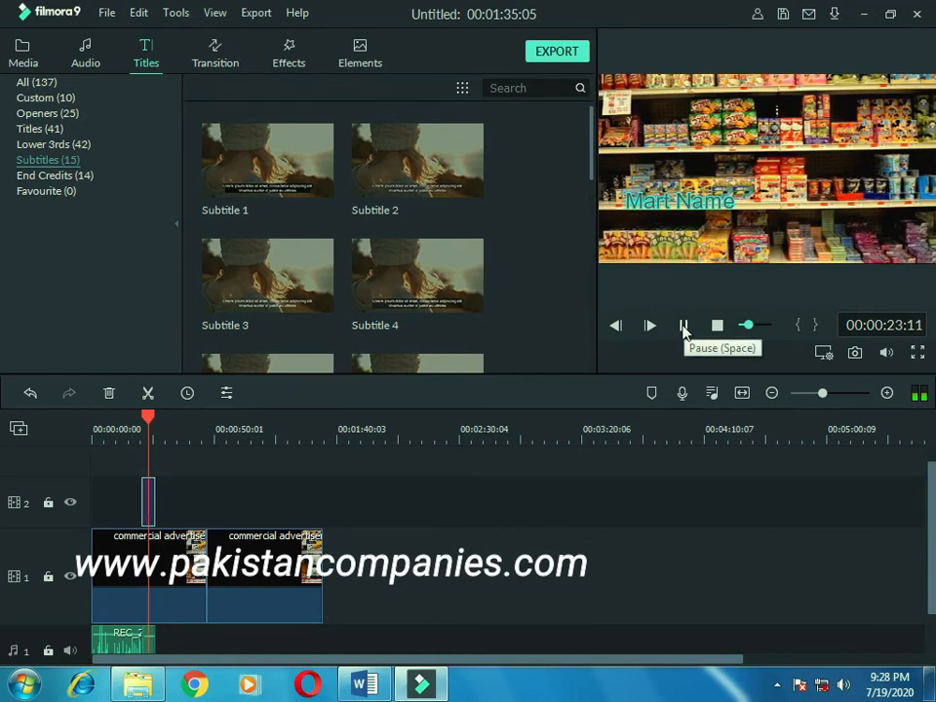
# Trim the end of the "Mart Name" title clip to about 00:00:23 and play the section from just before the title
pyautogui.click(683, 326)
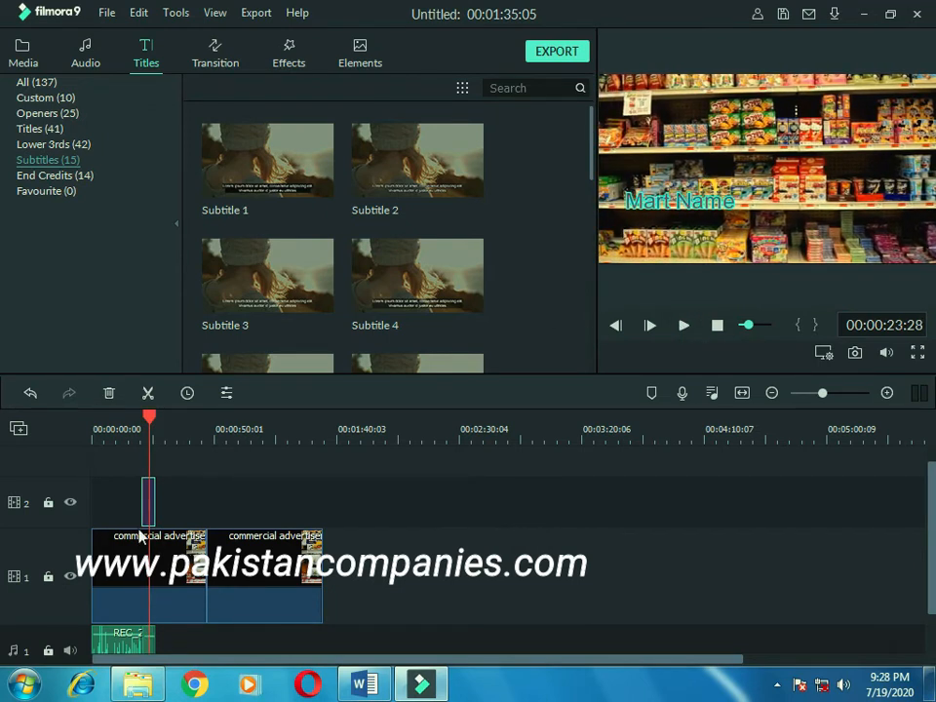
pyautogui.moveTo(151, 495); pyautogui.dragTo(147, 496)
pyautogui.moveTo(148, 414); pyautogui.dragTo(138, 414)
pyautogui.click(684, 325)
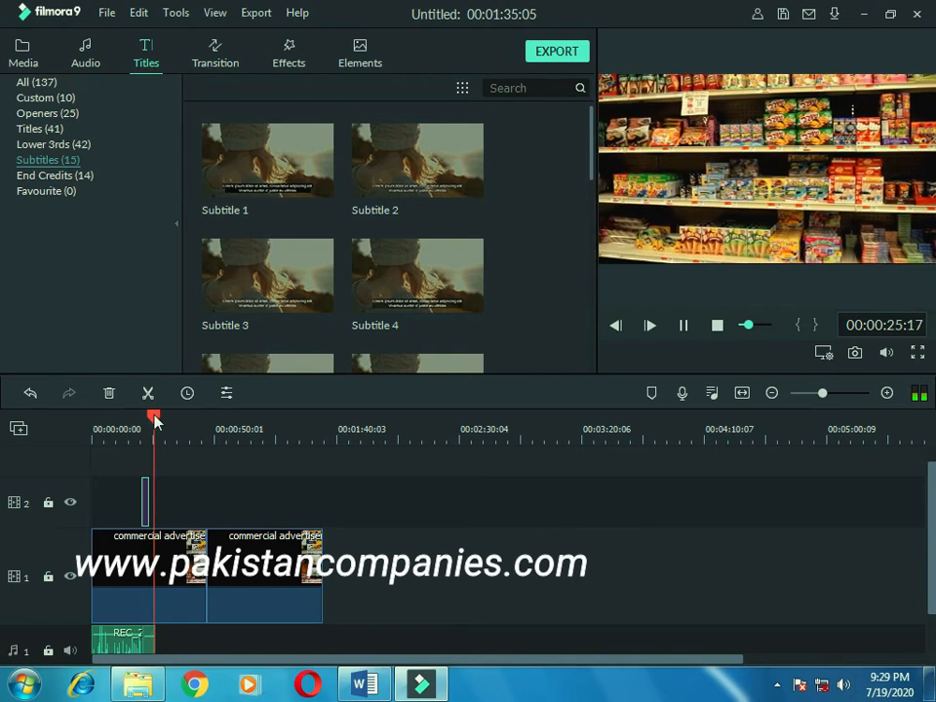
pyautogui.click(684, 326)
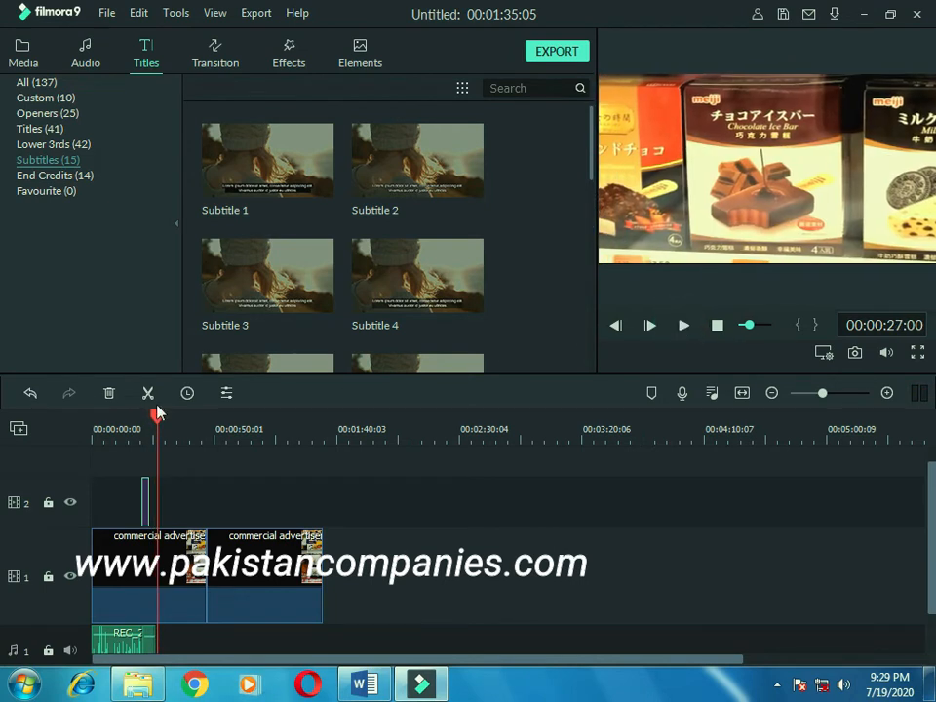
# Paste a copy of the title clip on track 2 at 00:00:26:14
pyautogui.moveTo(159, 417); pyautogui.dragTo(156, 418)
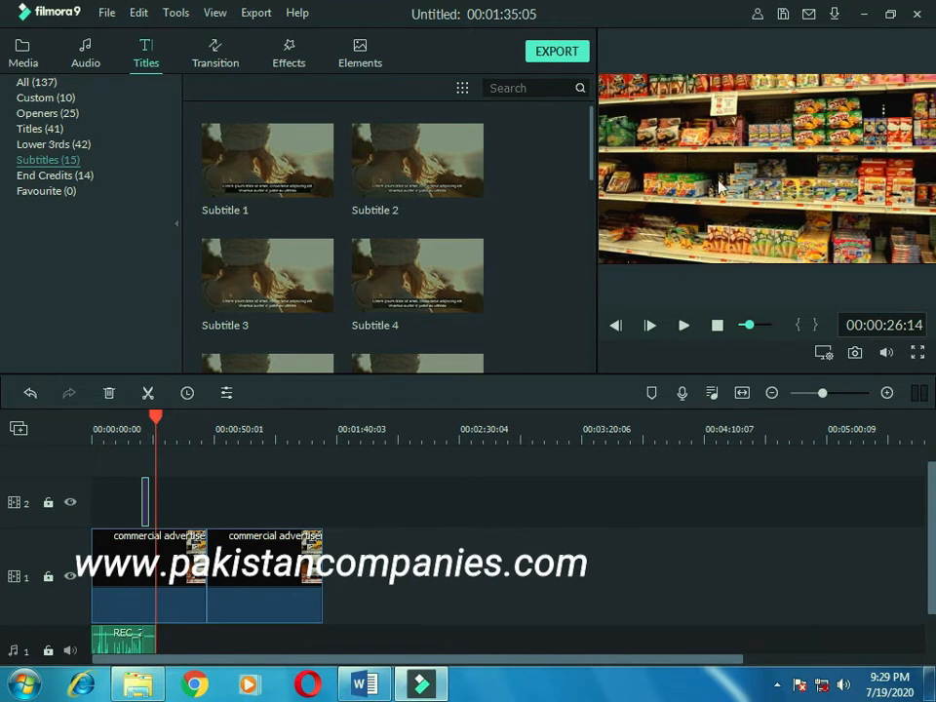
pyautogui.click(157, 491)
pyautogui.rightClick(158, 493)
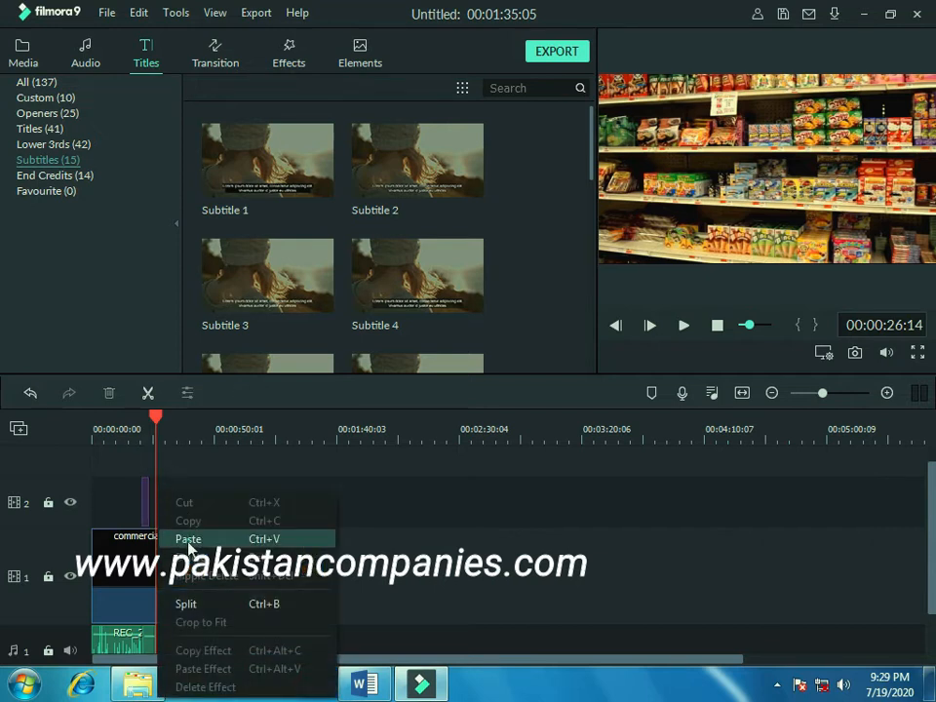
pyautogui.click(188, 540)
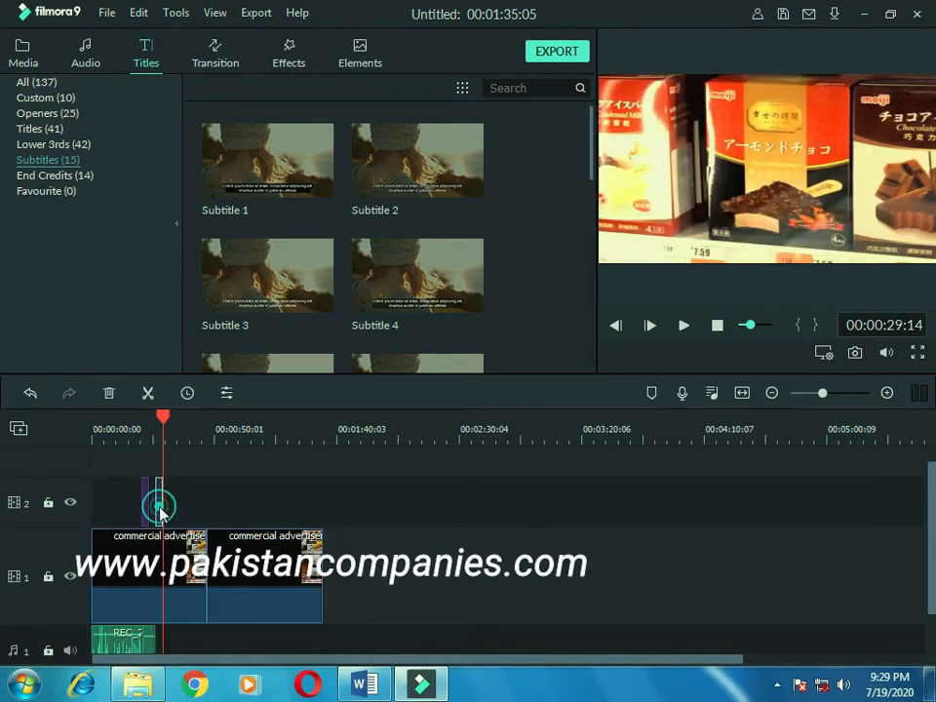
# Change the pasted title's text to "Chocalte" and move it up over the upper product shelf
pyautogui.doubleClick(159, 505)
pyautogui.click(377, 170)
pyautogui.moveTo(377, 170); pyautogui.dragTo(289, 167)
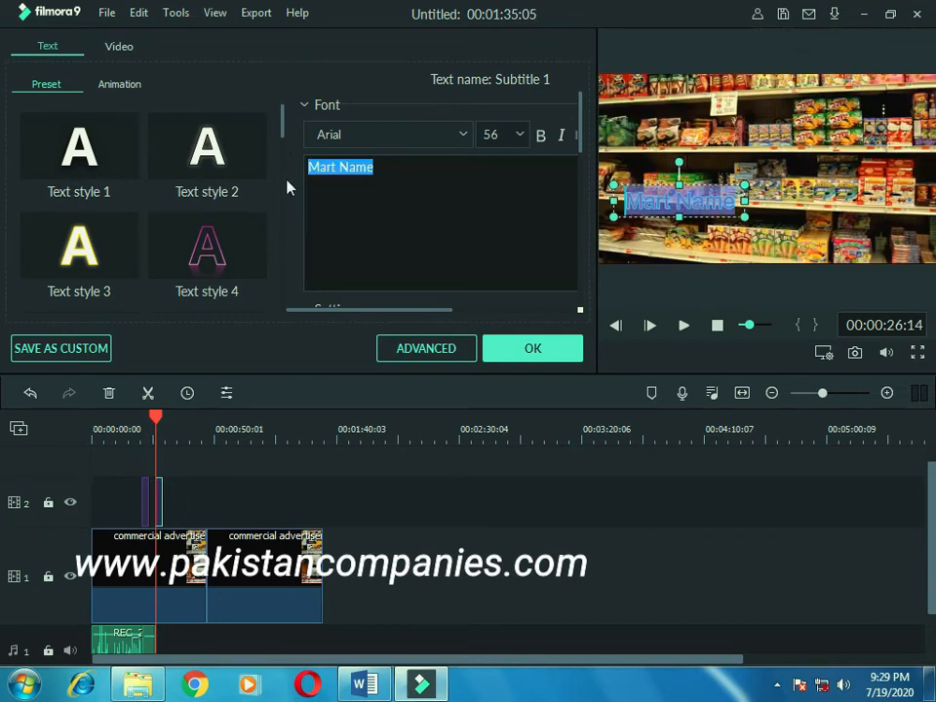
pyautogui.write('Choc')
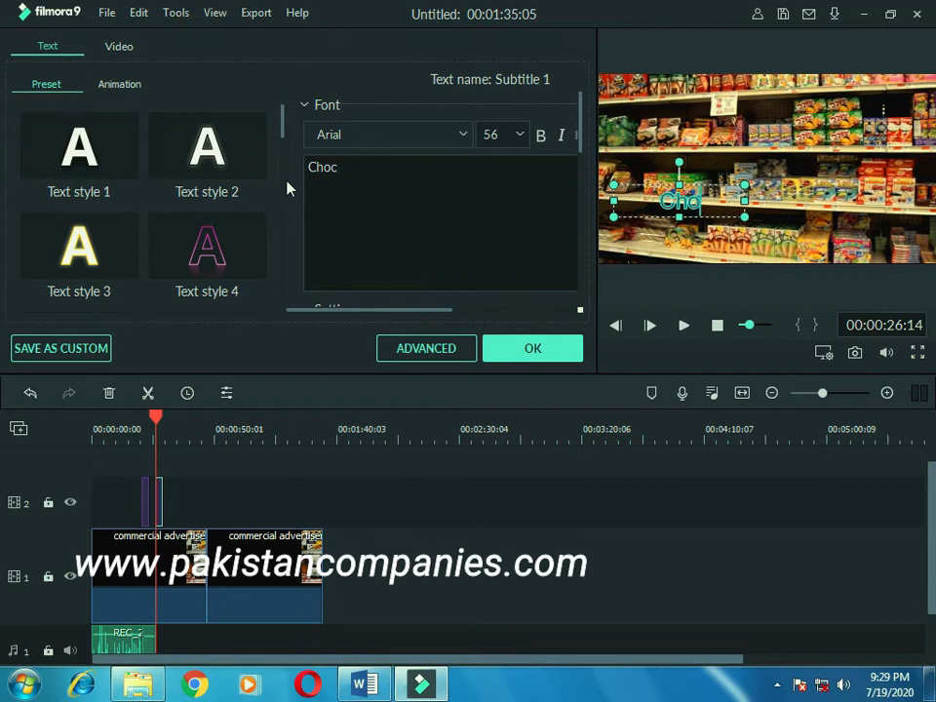
pyautogui.write('alte')
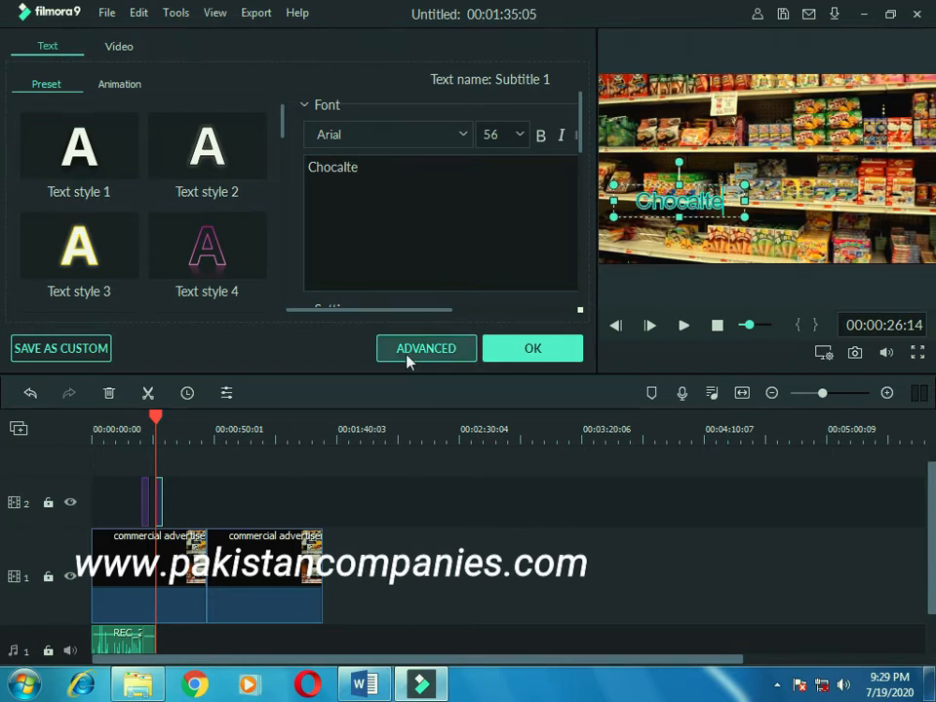
pyautogui.click(529, 354)
pyautogui.moveTo(706, 184); pyautogui.dragTo(687, 74)
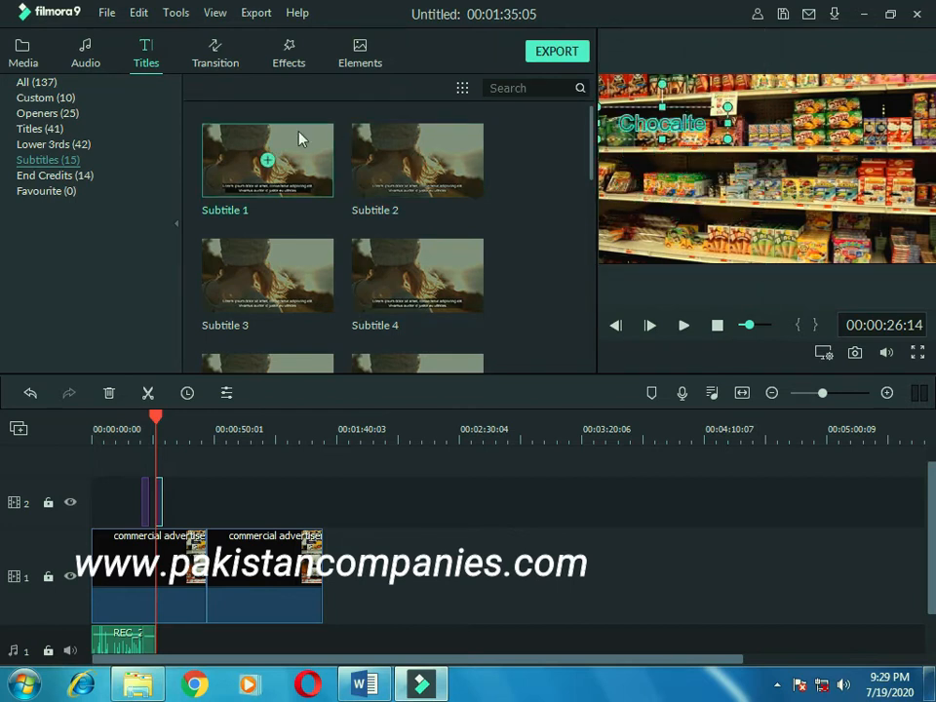
# Apply the pinwheel-style text animation listed directly below Drop1 to the "Chocalte" title
pyautogui.click(179, 506)
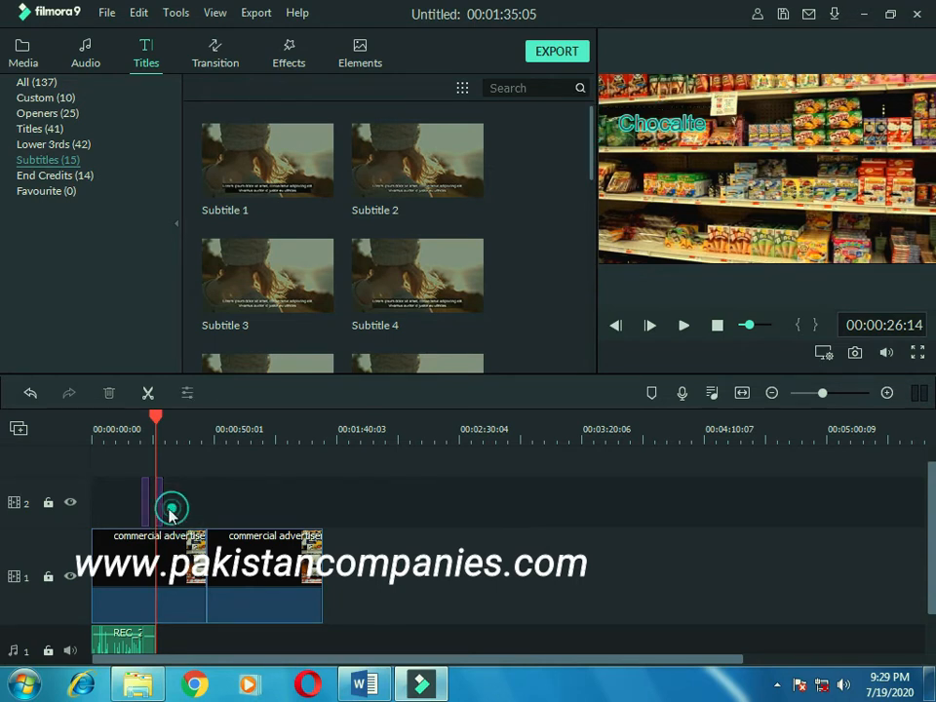
pyautogui.doubleClick(157, 493)
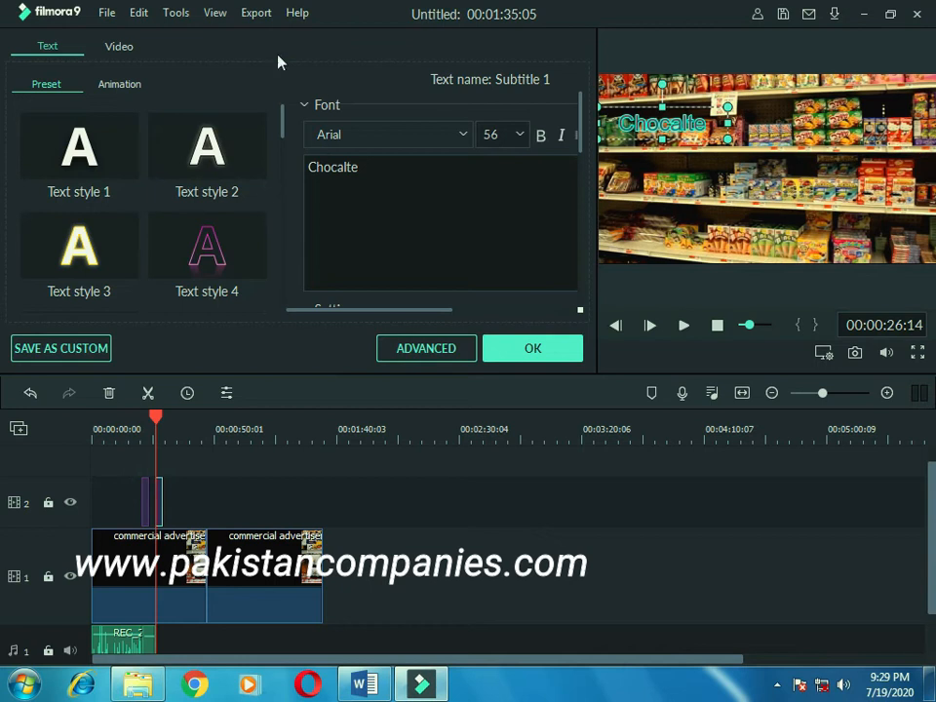
pyautogui.click(119, 83)
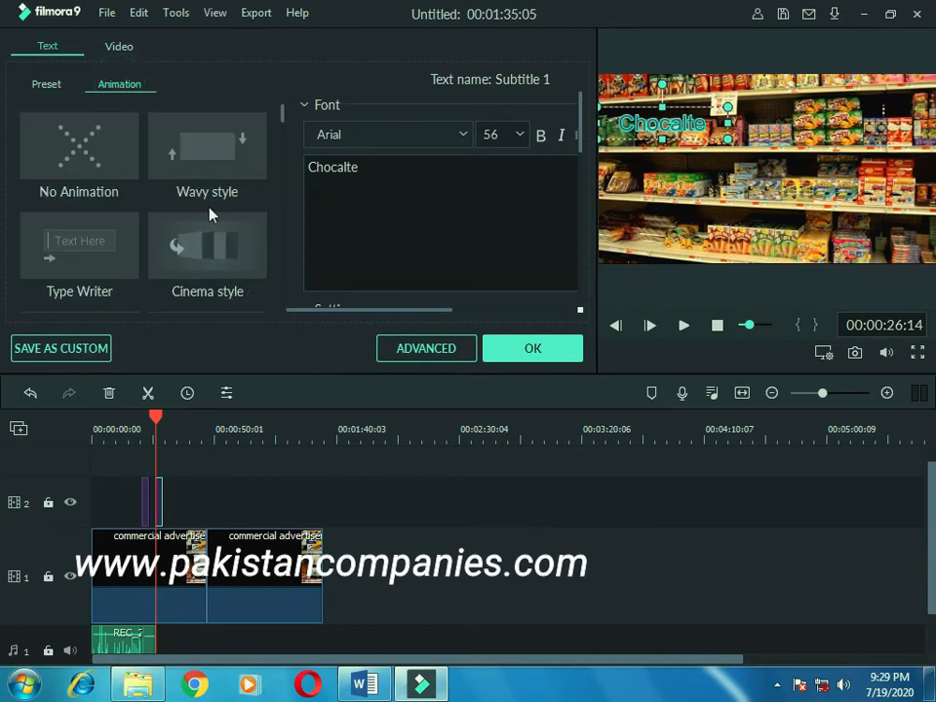
pyautogui.moveTo(284, 120); pyautogui.dragTo(282, 146)
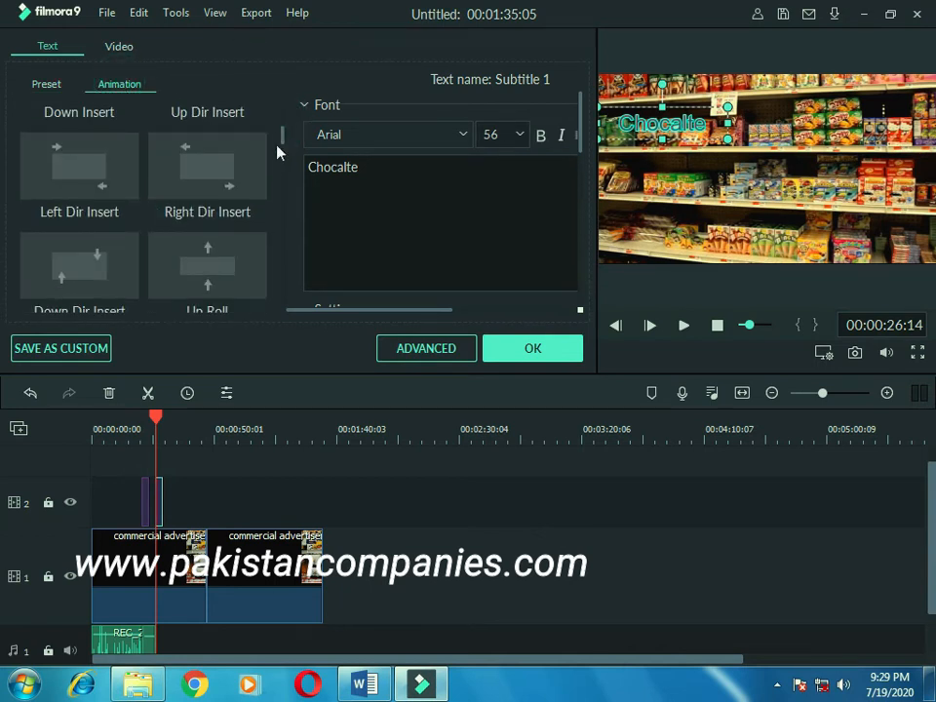
pyautogui.click(193, 183)
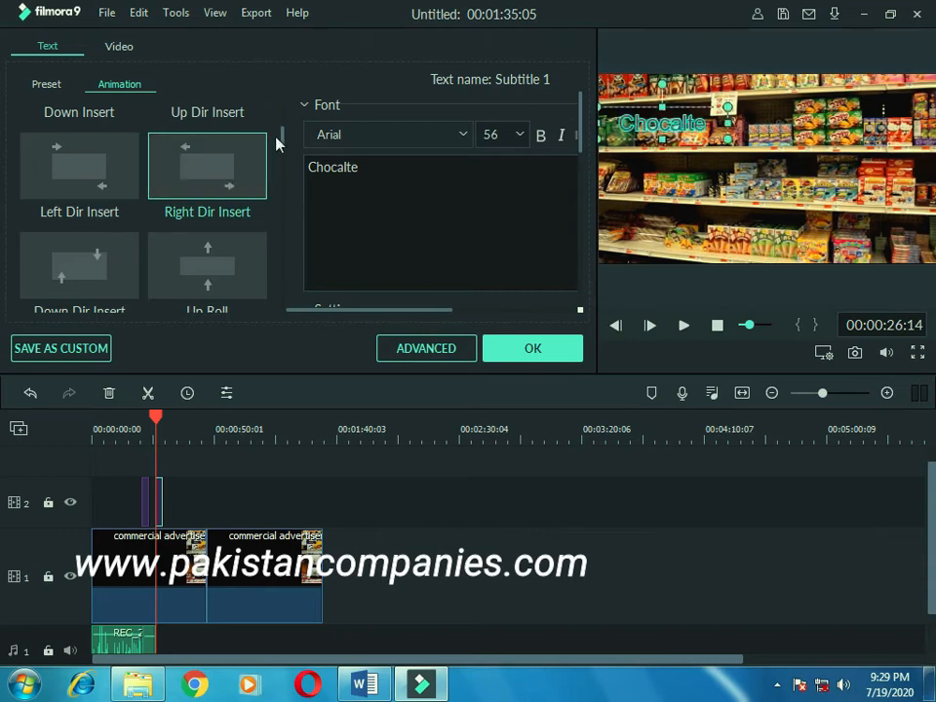
pyautogui.moveTo(282, 138); pyautogui.dragTo(281, 153)
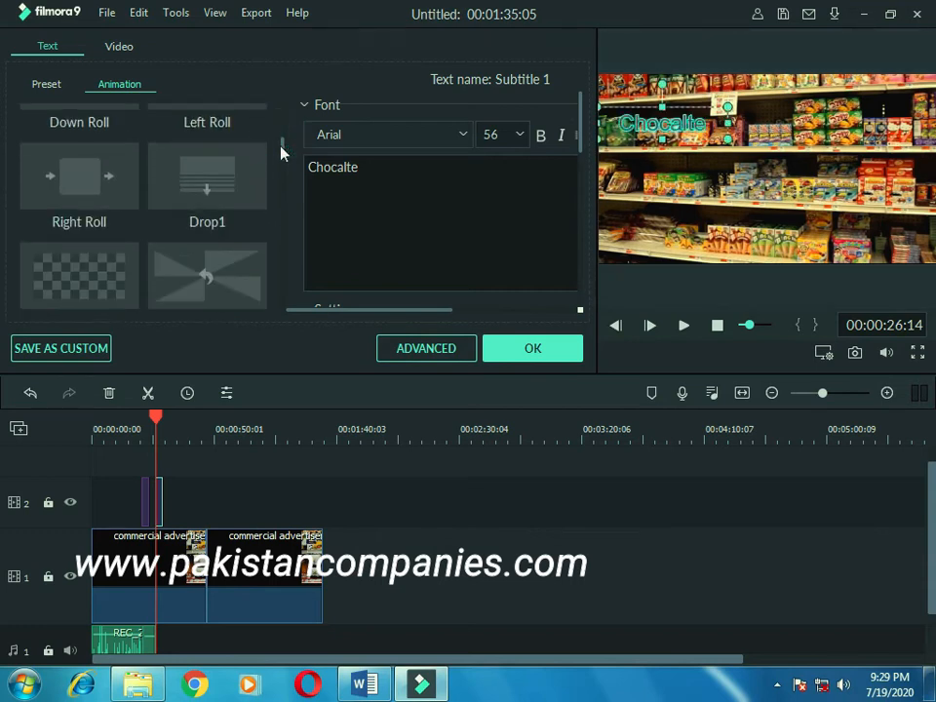
pyautogui.click(224, 278)
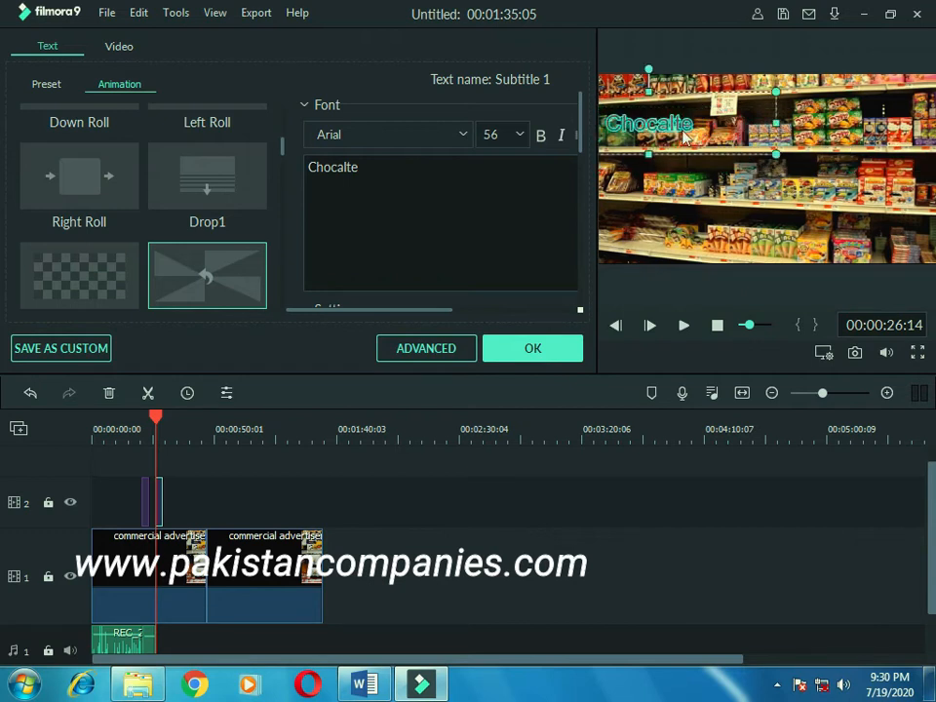
# Set the "Chocalte" font size to 72, shift the text right to fit the frame, and accept the edits
pyautogui.click(522, 133)
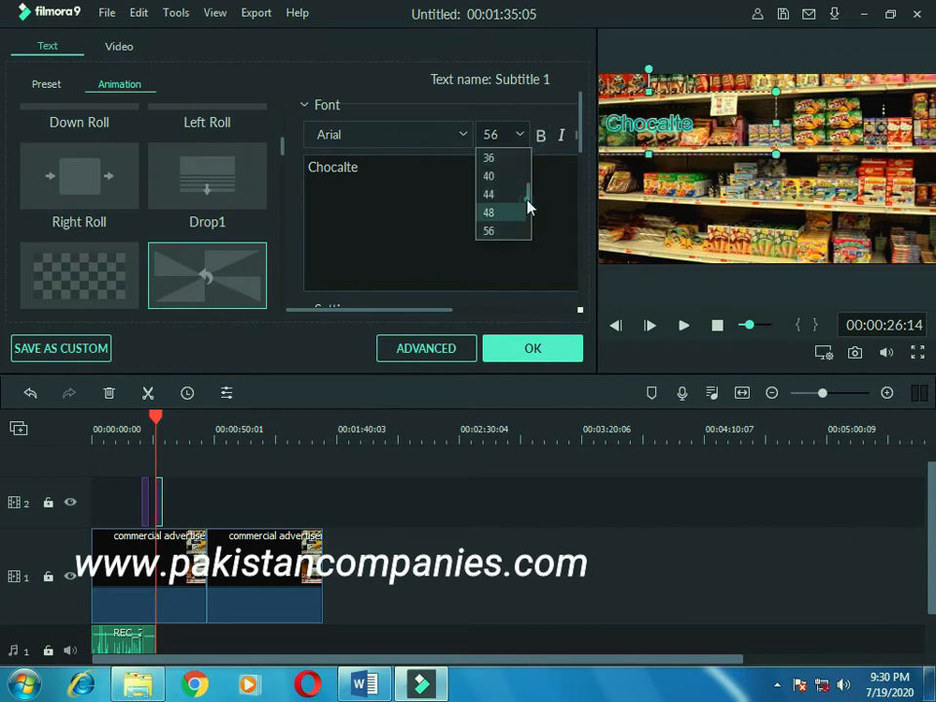
pyautogui.scroll(-2, 527, 206)
pyautogui.click(497, 228)
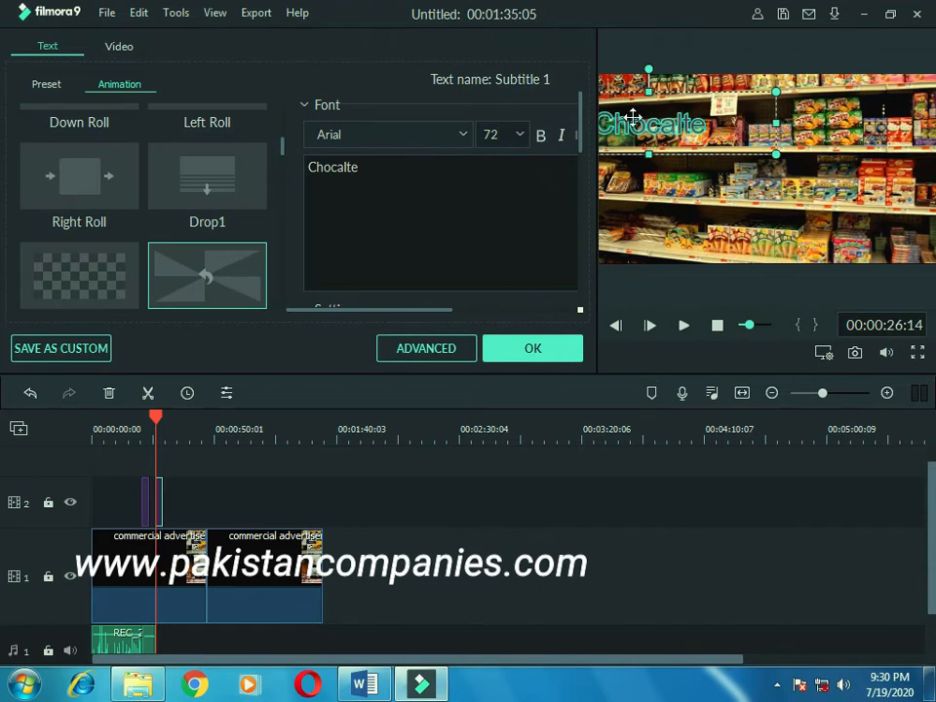
pyautogui.moveTo(634, 117); pyautogui.dragTo(685, 114)
pyautogui.click(205, 291)
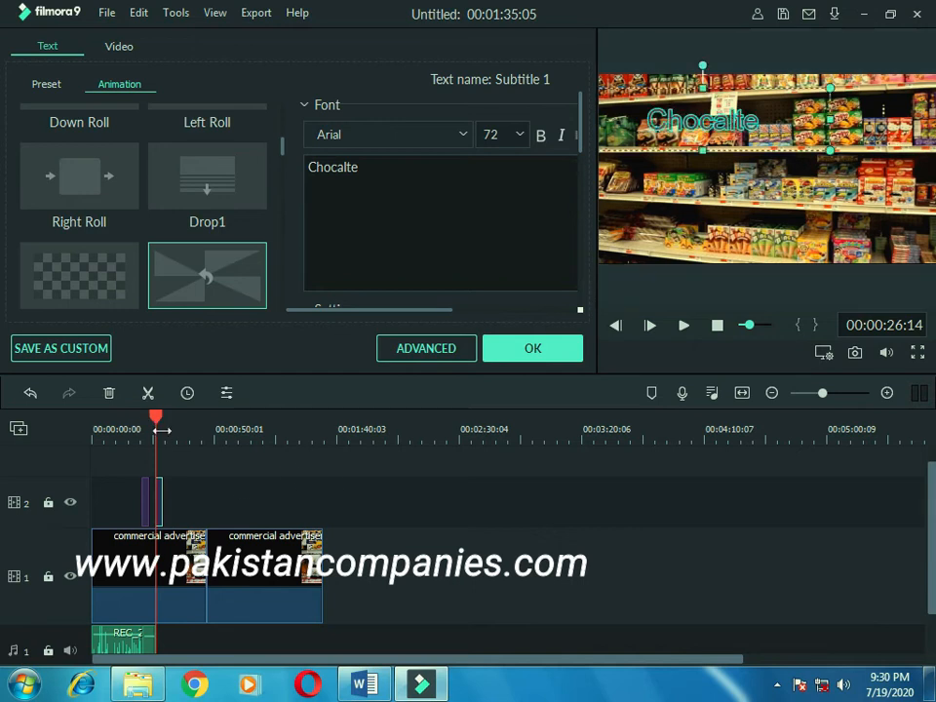
pyautogui.click(507, 349)
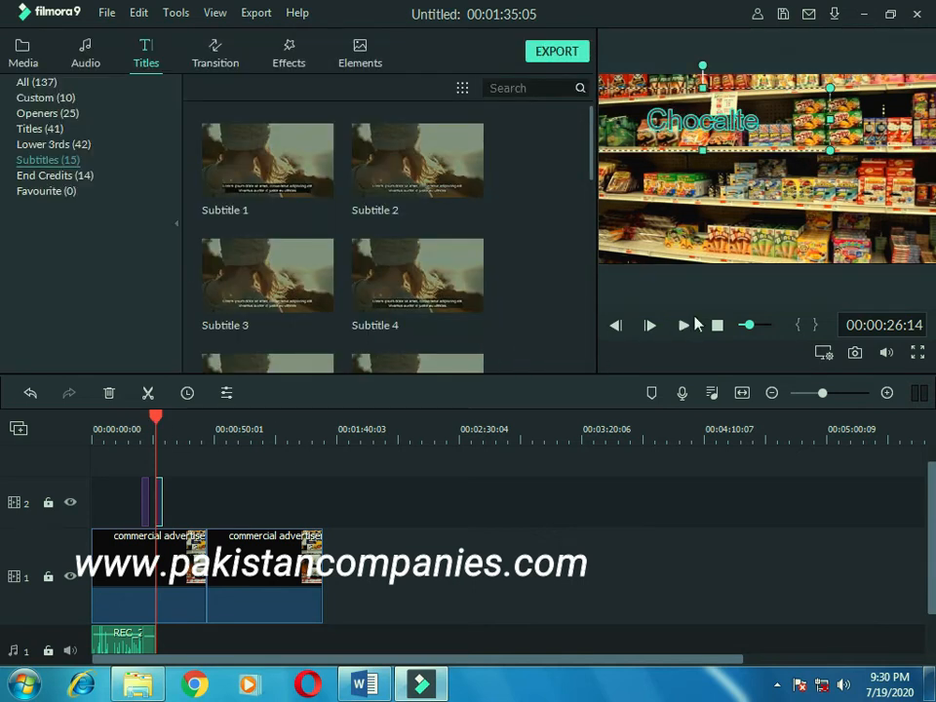
# Play the video from the start of the "Chocalte" title through the ice cream shot
pyautogui.click(685, 327)
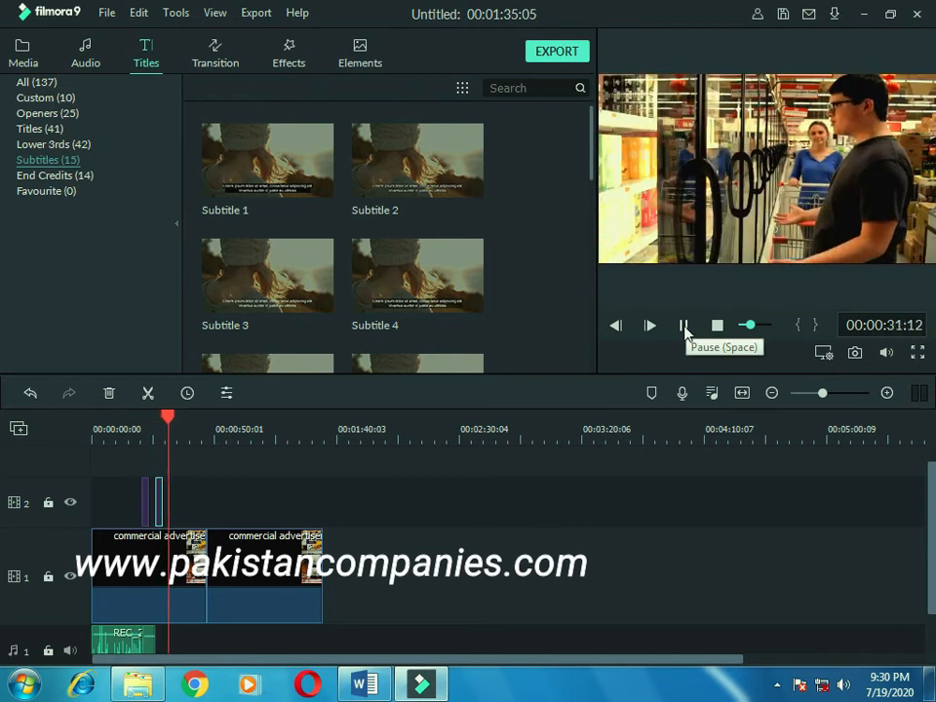
pyautogui.click(685, 327)
pyautogui.click(684, 326)
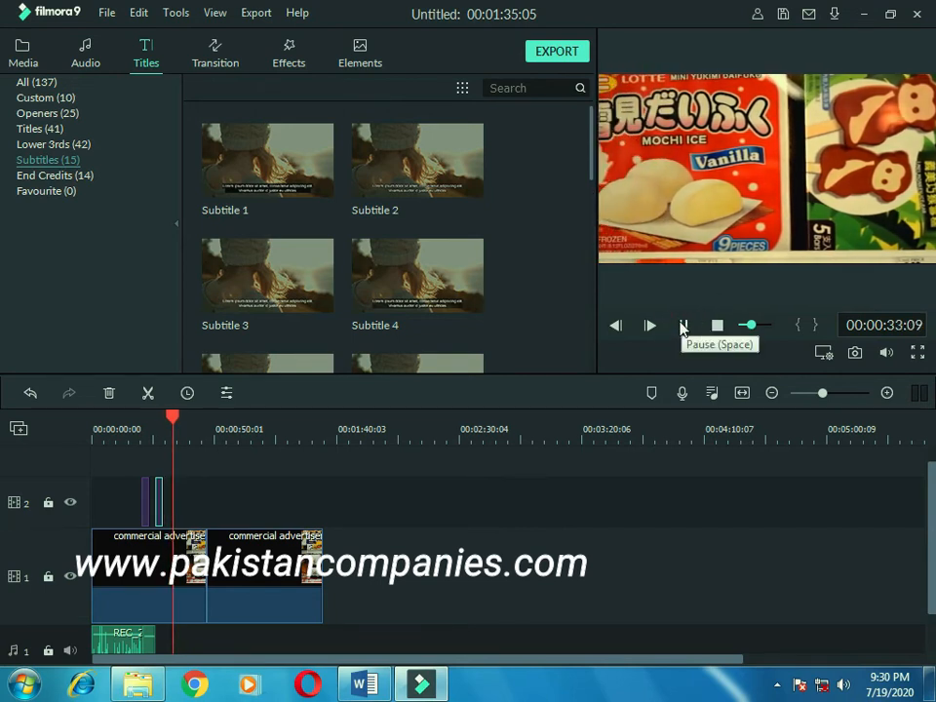
pyautogui.click(682, 326)
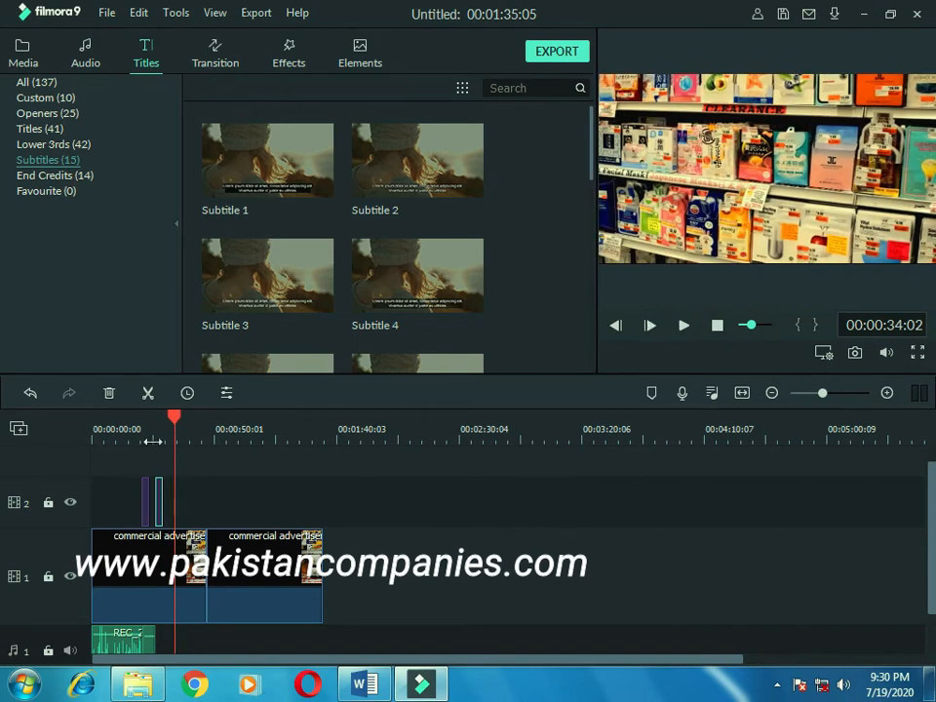
# Paste another copy of the title on track 2 at 00:00:32:25, over the ice cream shot
pyautogui.moveTo(175, 422); pyautogui.dragTo(171, 418)
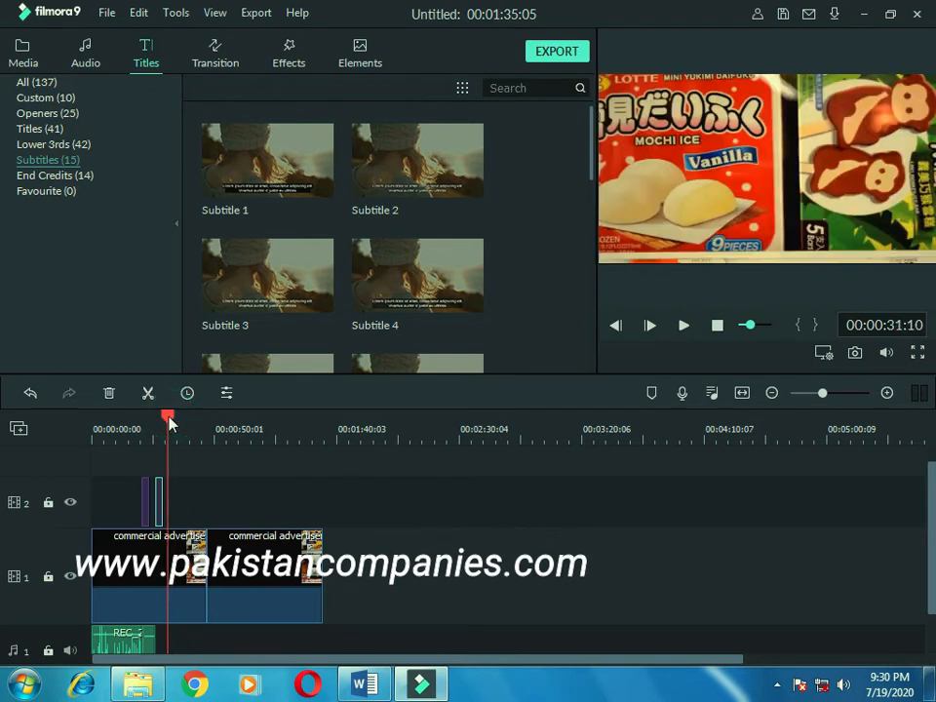
pyautogui.click(169, 419)
pyautogui.click(172, 421)
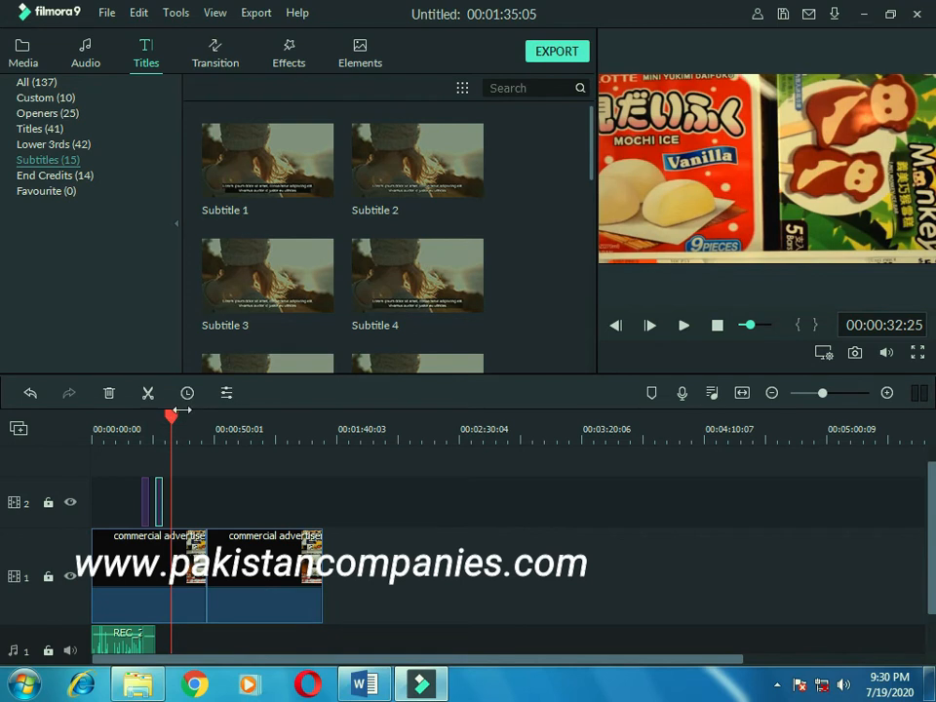
pyautogui.click(173, 486)
pyautogui.hotkey('ctrl', 'v')
pyautogui.moveTo(179, 415); pyautogui.dragTo(160, 419)
# Change the new title's text to "Ice cream" and reposition it down and right over the monkey bars in the advanced text editor
pyautogui.doubleClick(174, 498)
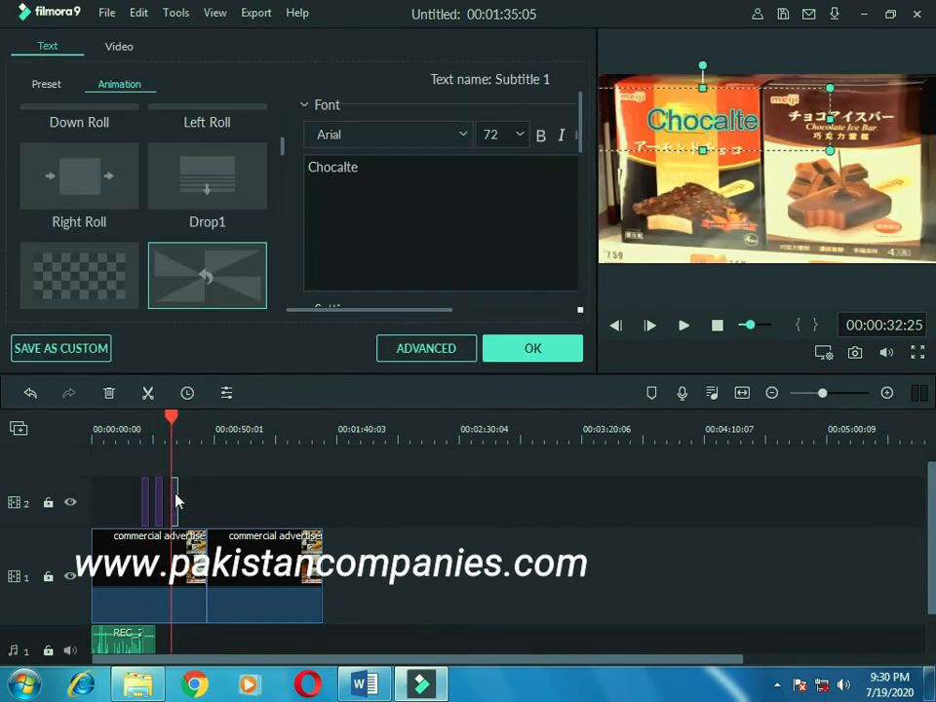
pyautogui.doubleClick(359, 171)
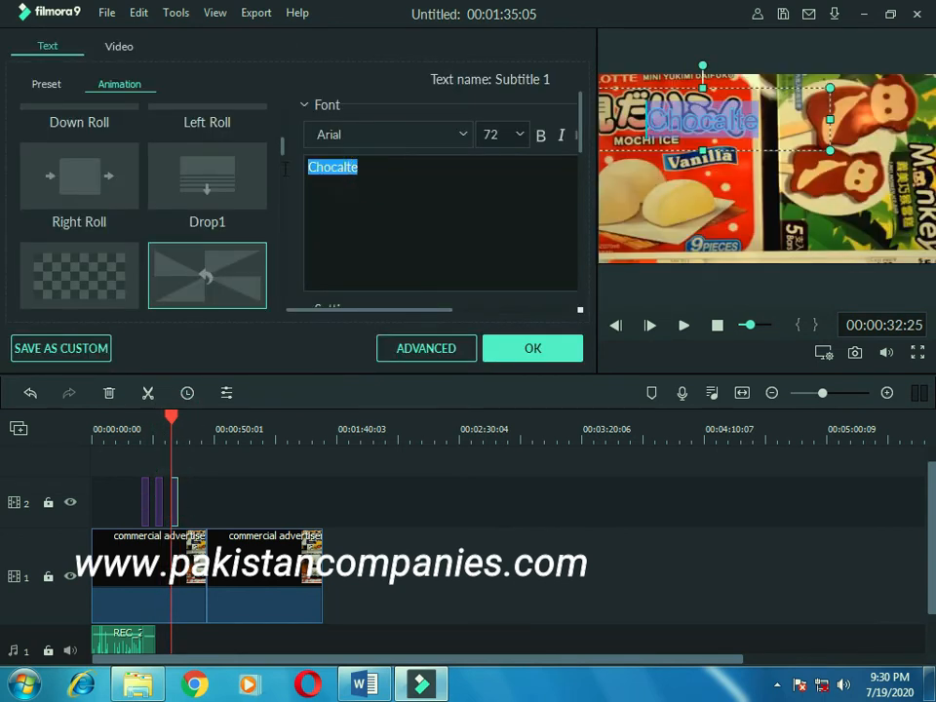
pyautogui.write('Ice cre')
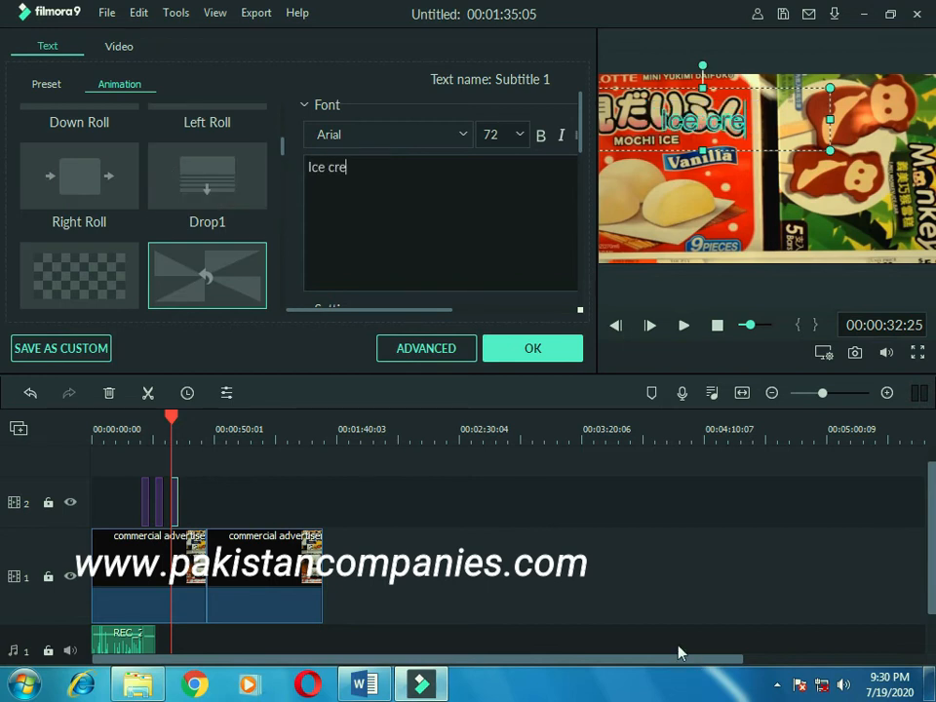
pyautogui.write('am')
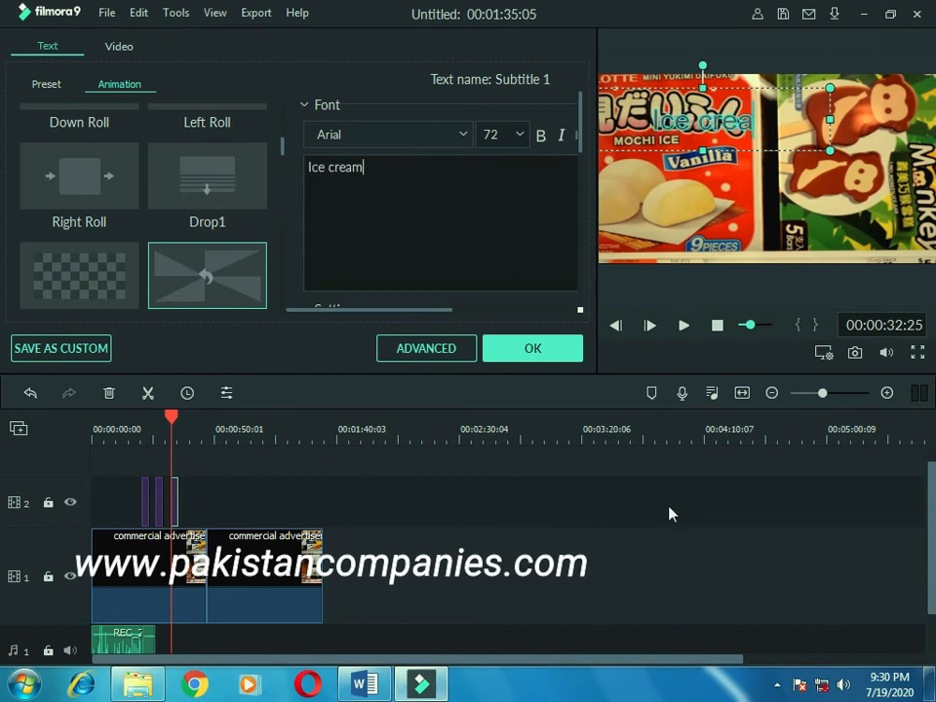
pyautogui.click(429, 349)
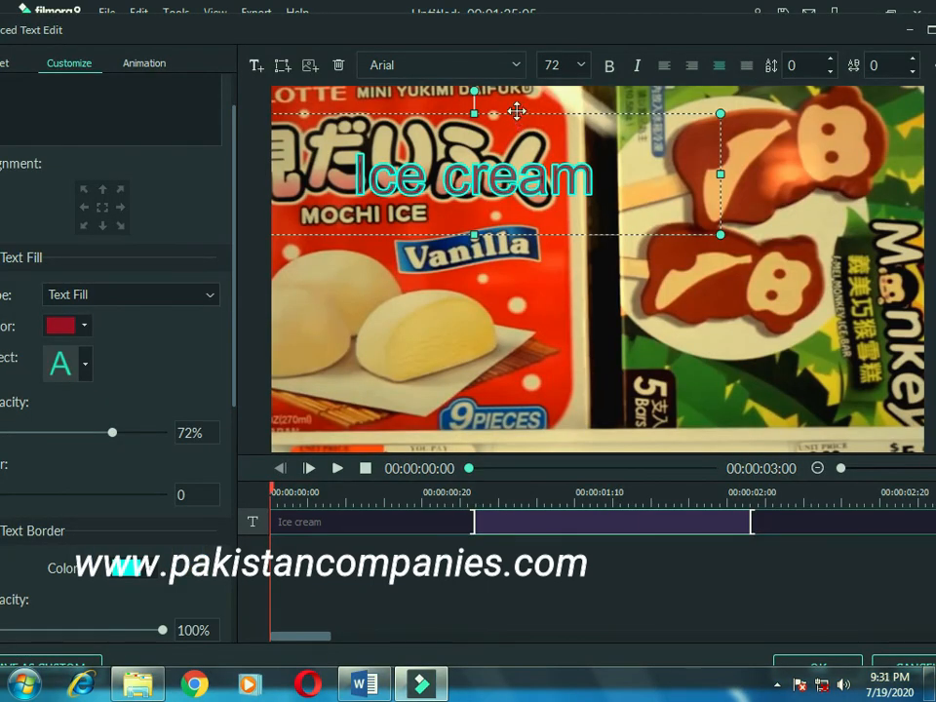
pyautogui.moveTo(560, 138); pyautogui.dragTo(692, 191)
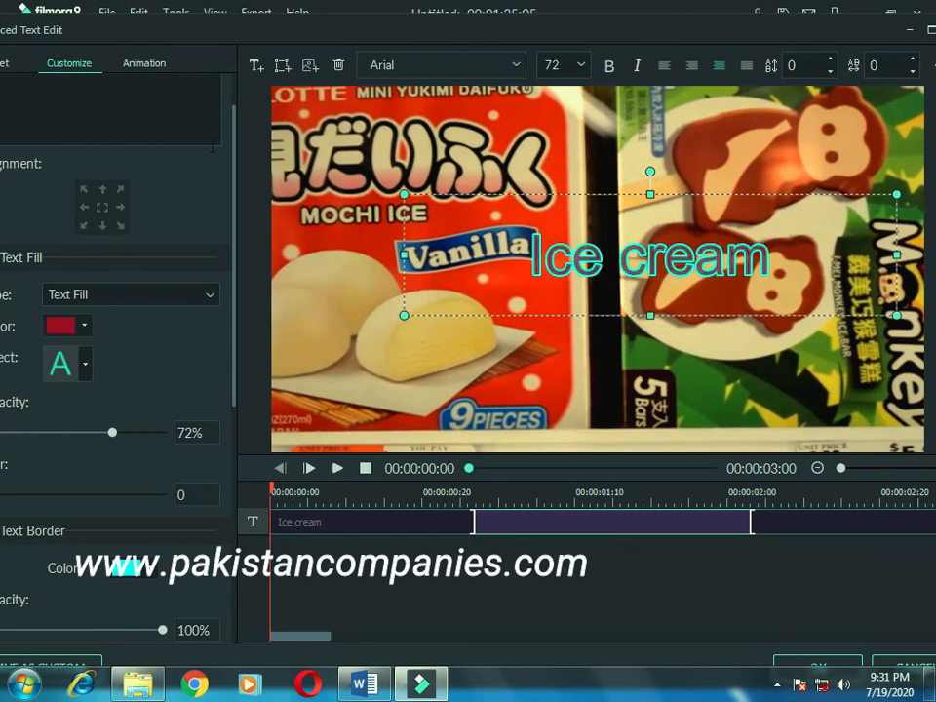
# Set both the fill and border colors of the "Ice cream" text to white
pyautogui.click(84, 325)
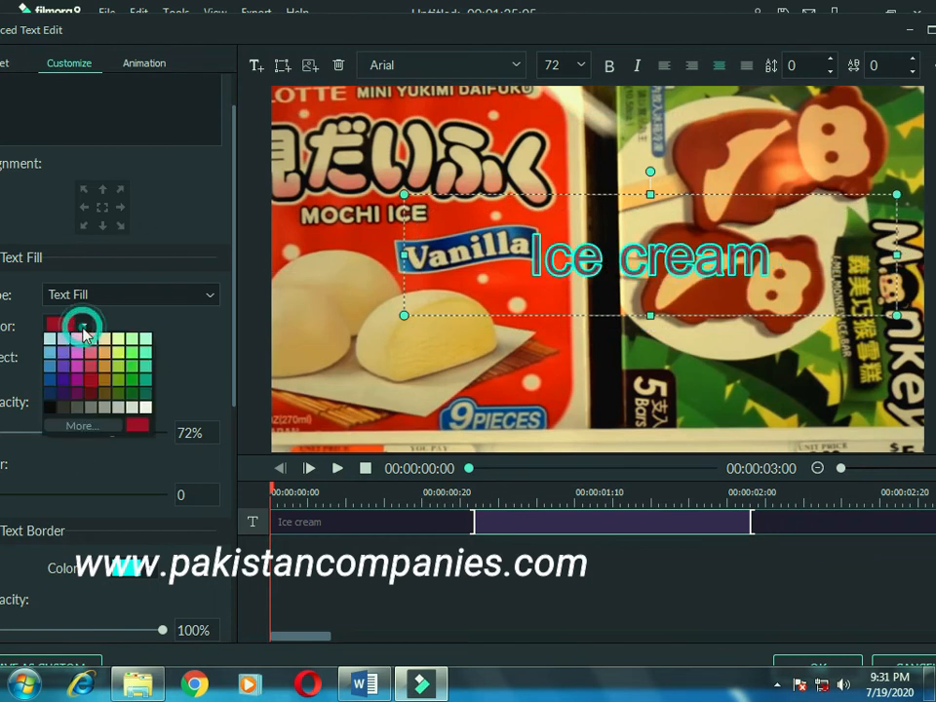
pyautogui.click(146, 407)
pyautogui.click(89, 374)
pyautogui.click(132, 340)
pyautogui.click(156, 574)
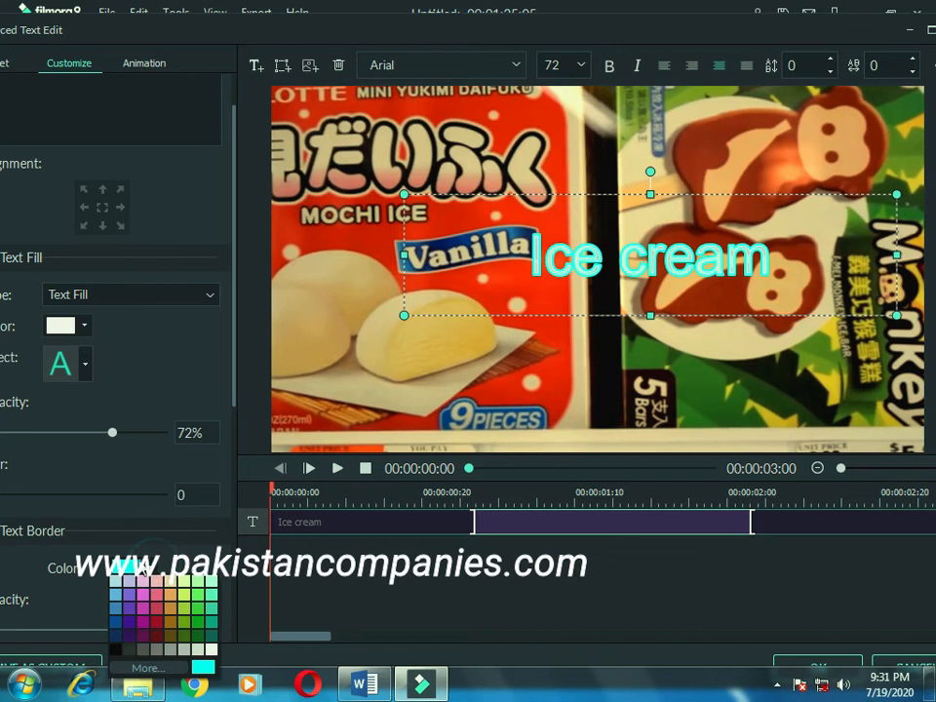
pyautogui.click(216, 652)
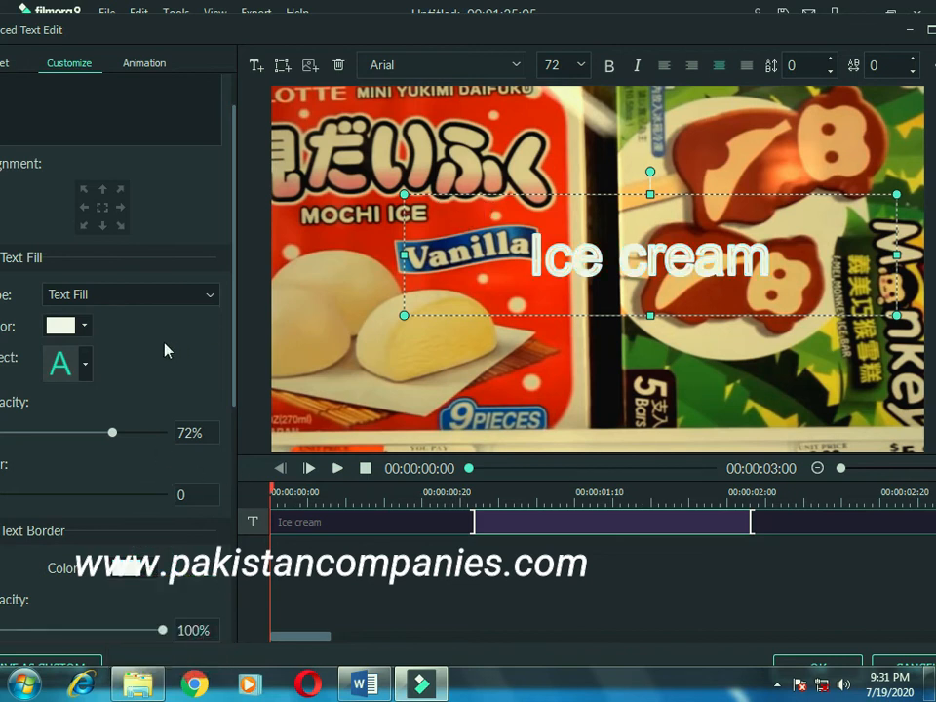
# Look through the fill, border and shadow settings of the "Ice cream" title in the advanced text editor
pyautogui.scroll(-1, 86, 539)
pyautogui.scroll(-2, 86, 540)
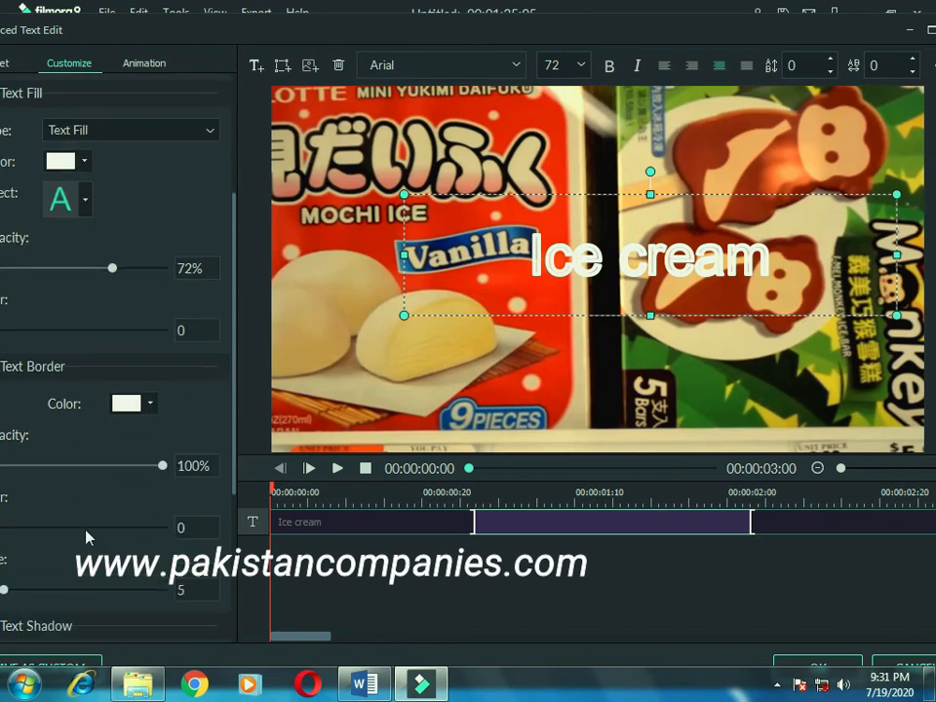
pyautogui.scroll(4, 86, 540)
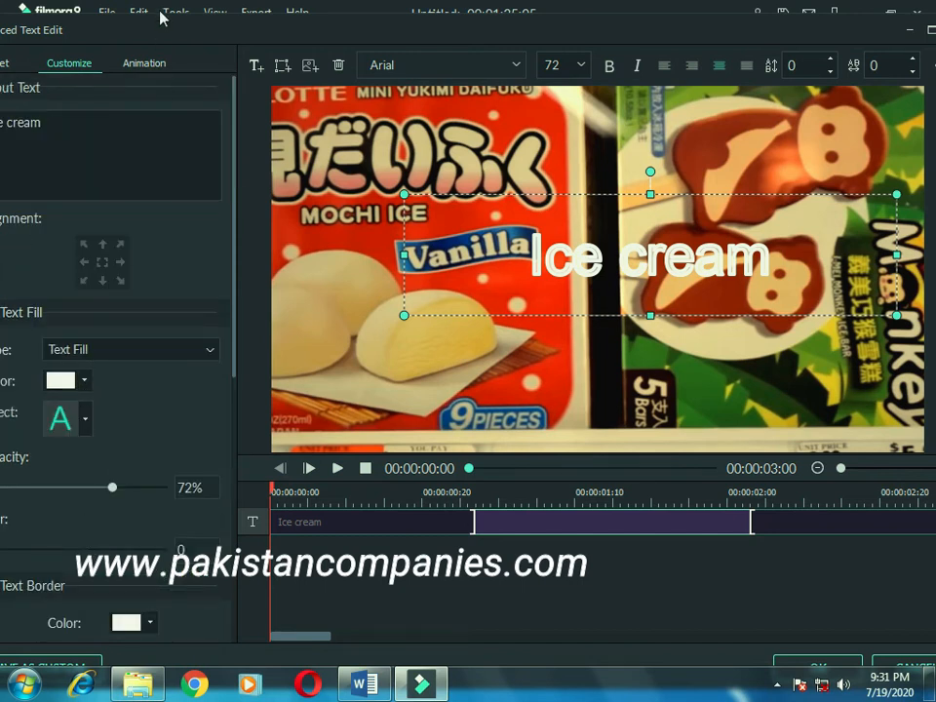
pyautogui.moveTo(162, 38); pyautogui.dragTo(201, 23)
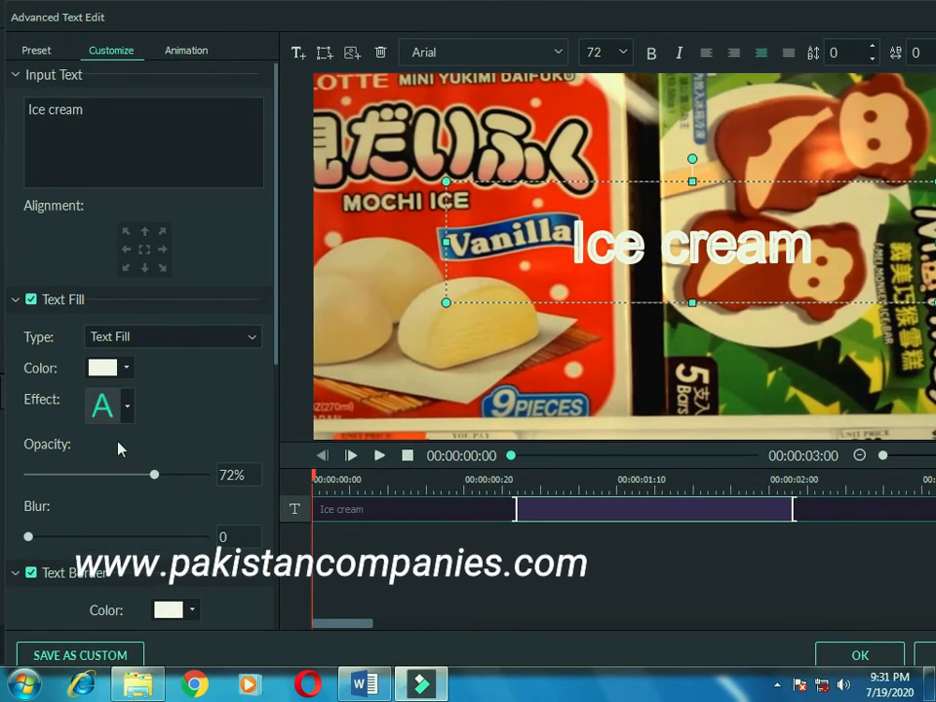
pyautogui.scroll(-8, 119, 453)
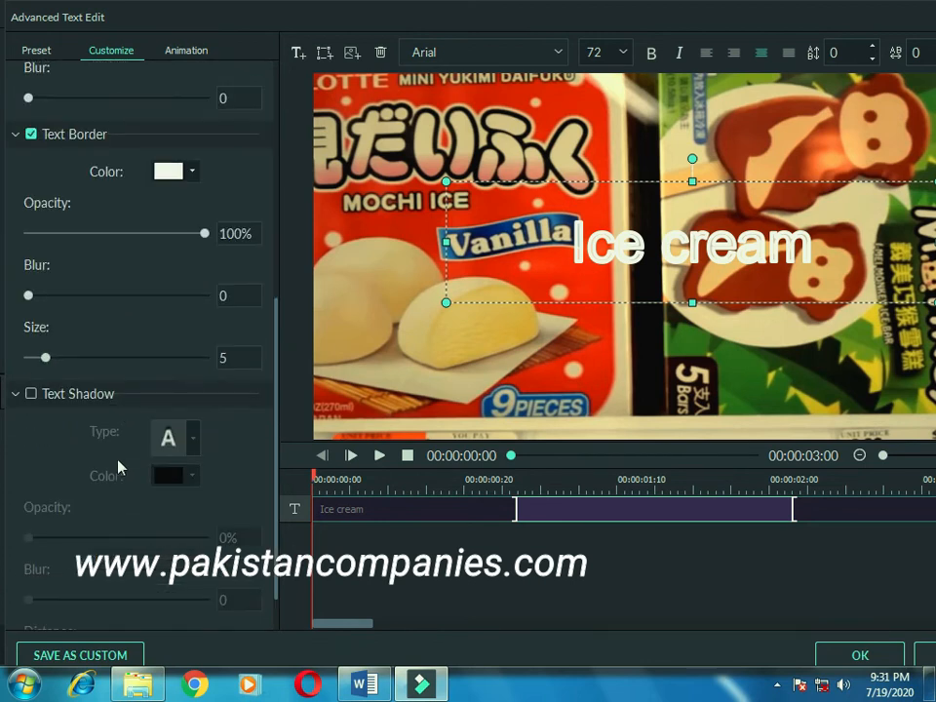
pyautogui.scroll(-1, 118, 469)
pyautogui.scroll(8, 117, 483)
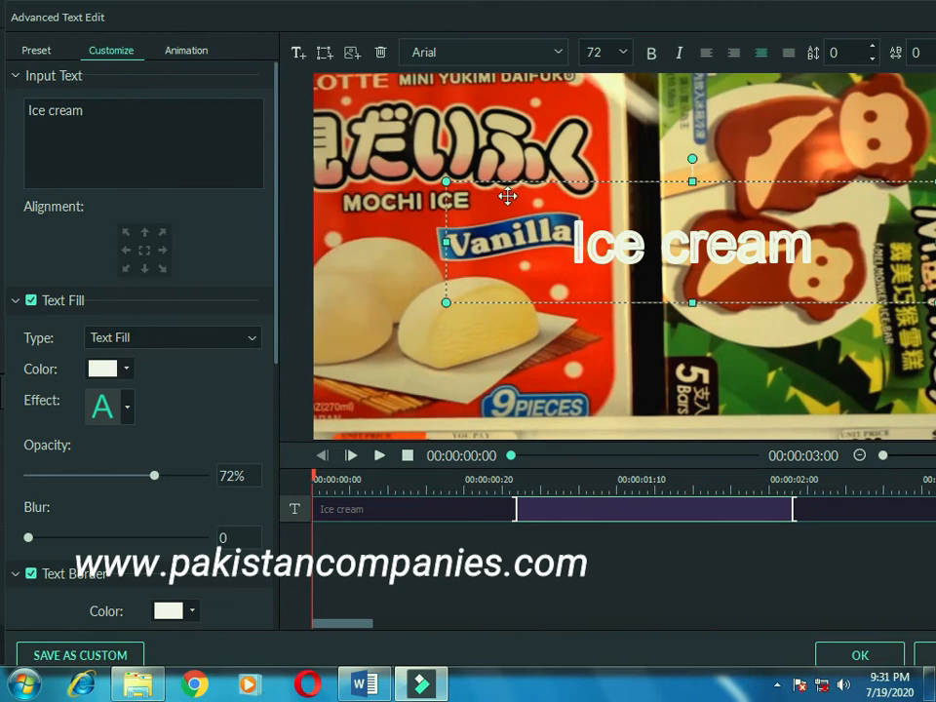
# Set the font size of the "Ice cream" text to 150
pyautogui.click(814, 248)
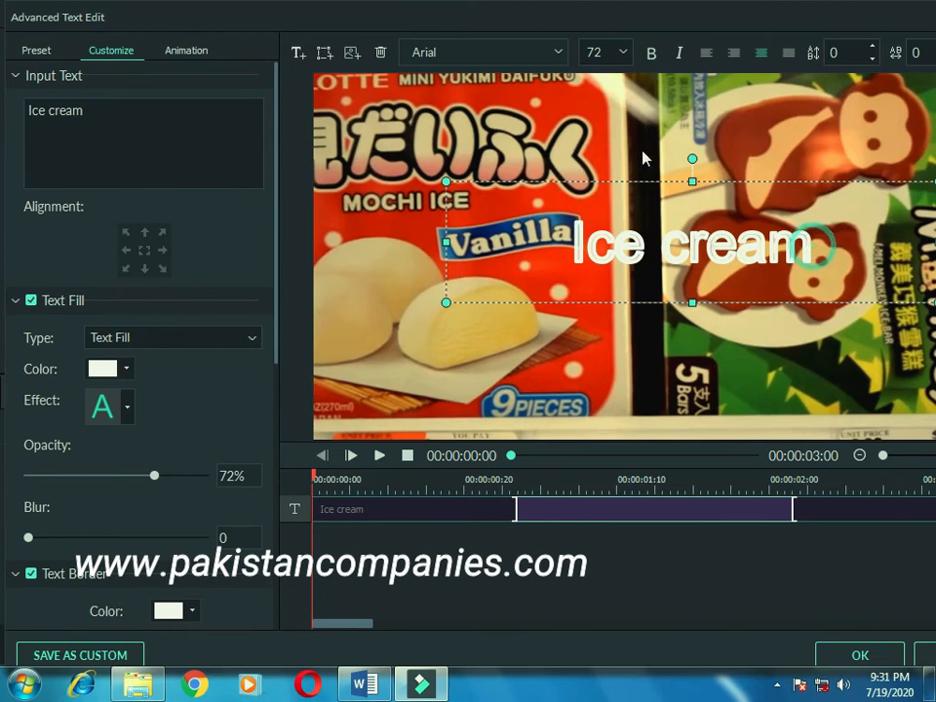
pyautogui.click(623, 53)
pyautogui.scroll(-3, 631, 147)
pyautogui.click(610, 151)
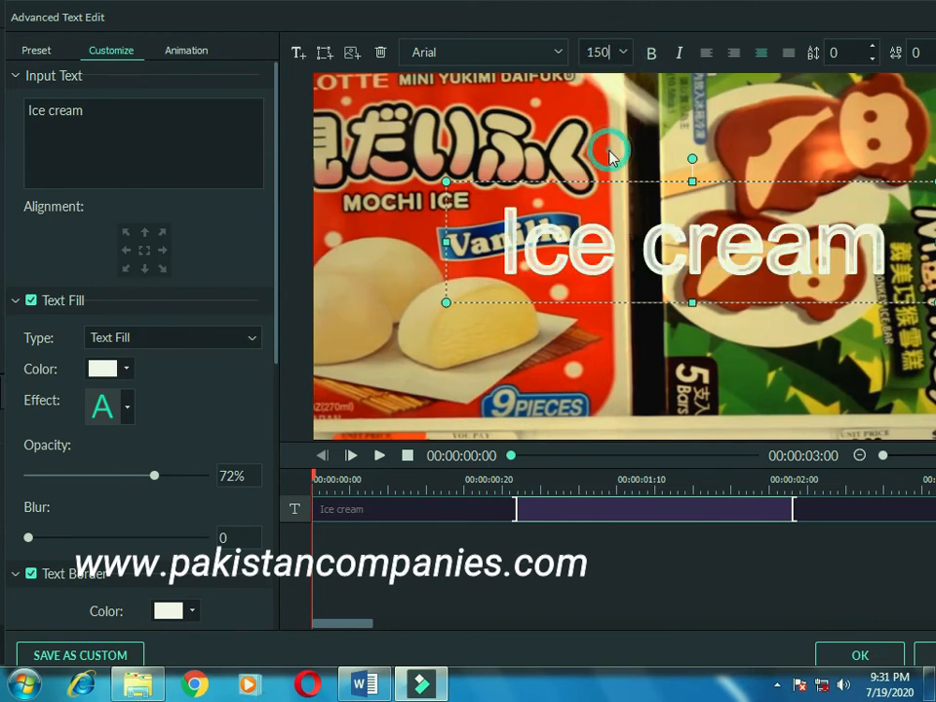
pyautogui.click(570, 353)
pyautogui.click(539, 244)
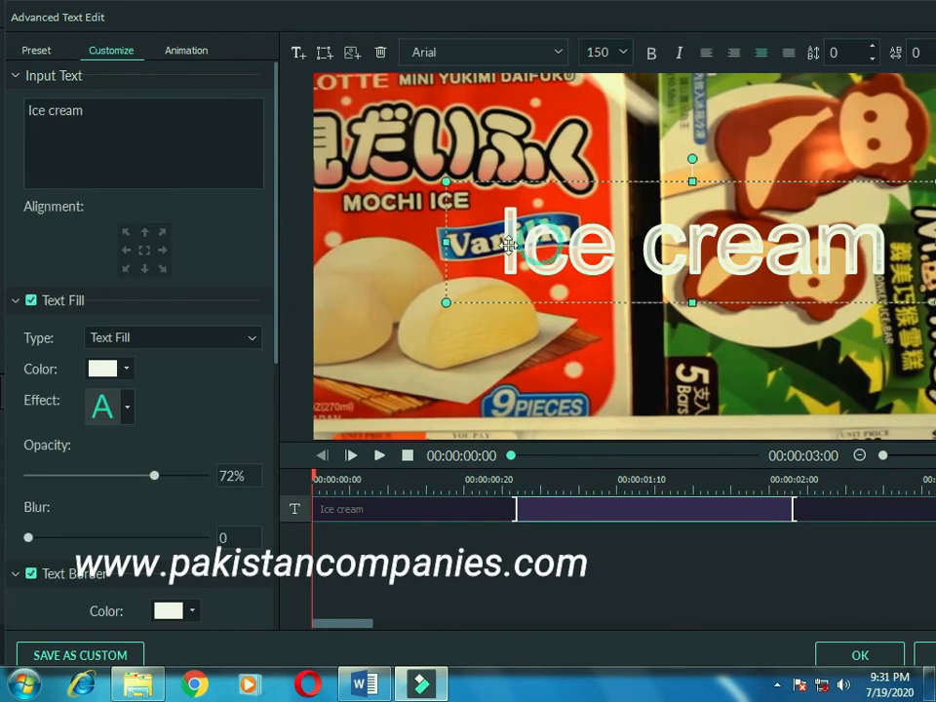
# Apply the Random animation to the "Ice cream" title and save the title edits
pyautogui.click(191, 49)
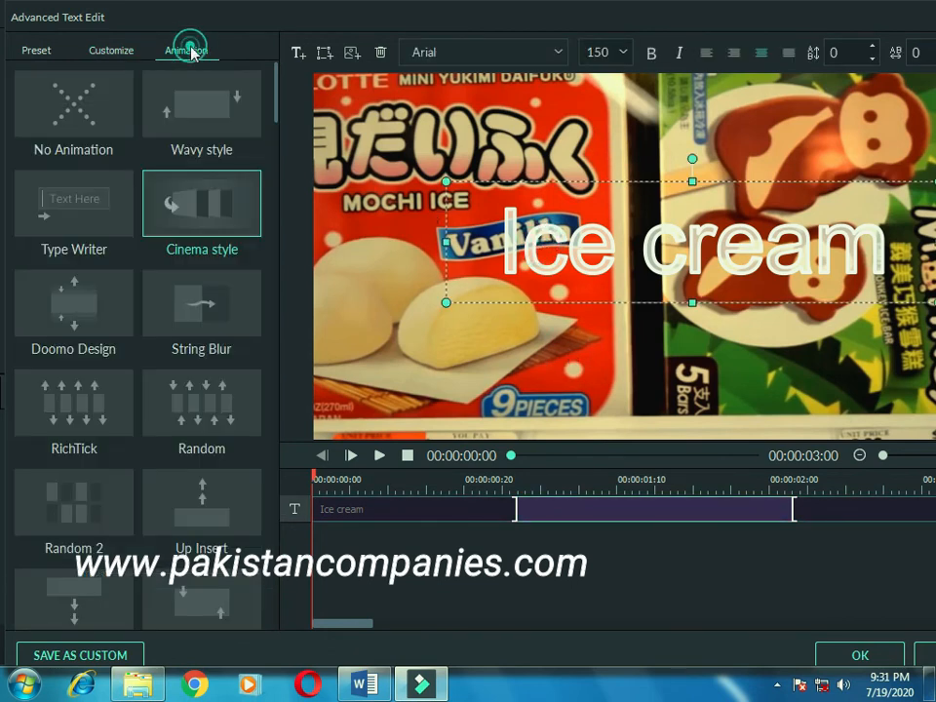
pyautogui.click(198, 410)
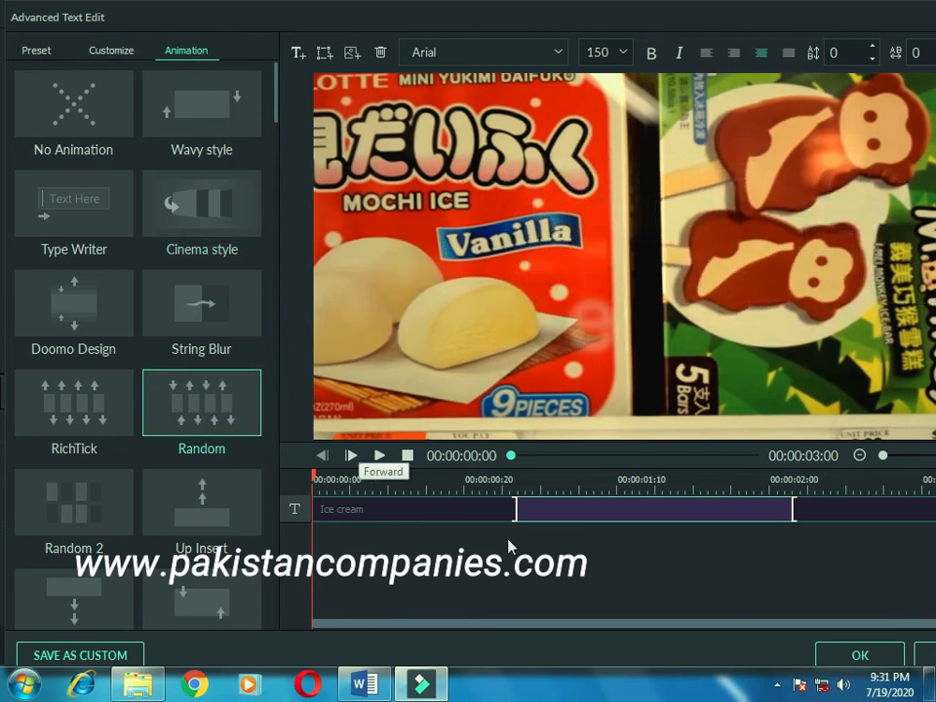
pyautogui.click(860, 659)
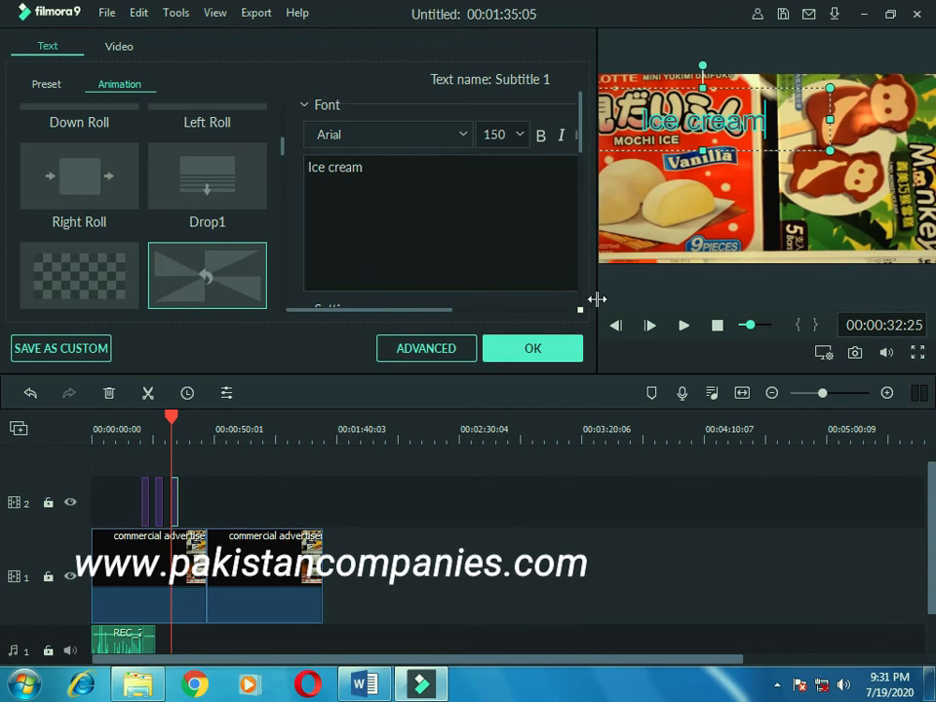
pyautogui.click(533, 349)
# Play the video from 00:00:31:21, just before the "Ice cream" title, until the shelf shots that follow it
pyautogui.moveTo(173, 426); pyautogui.dragTo(170, 427)
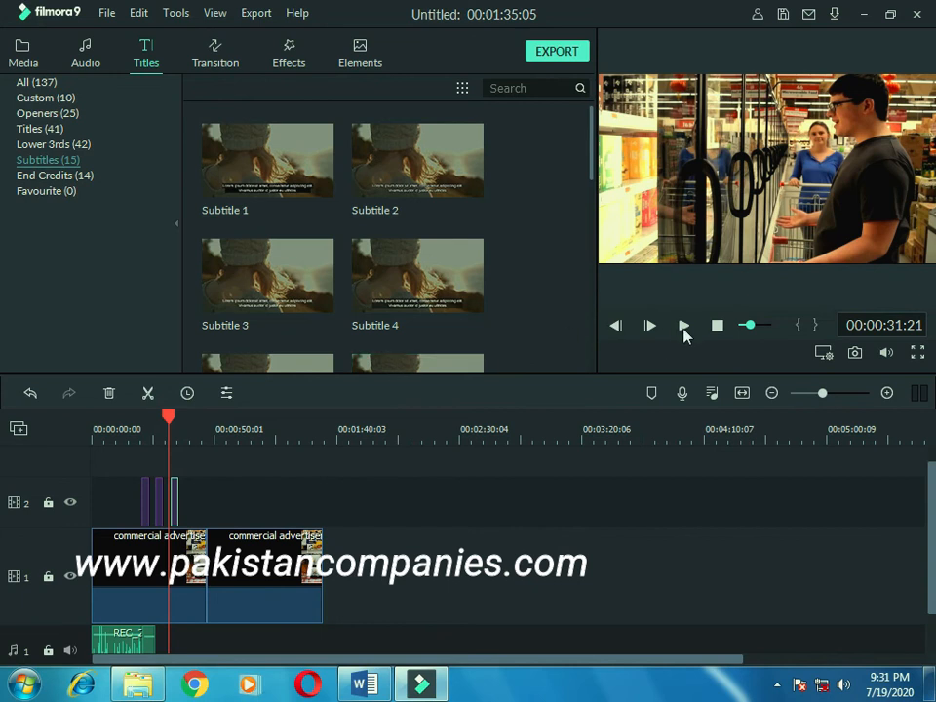
pyautogui.click(684, 327)
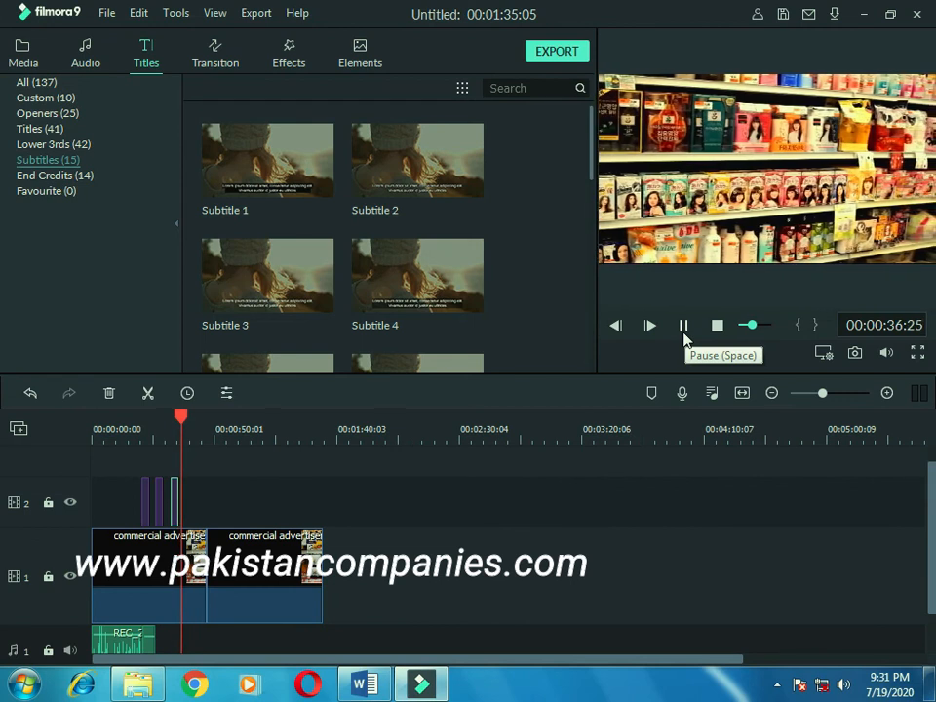
pyautogui.click(684, 328)
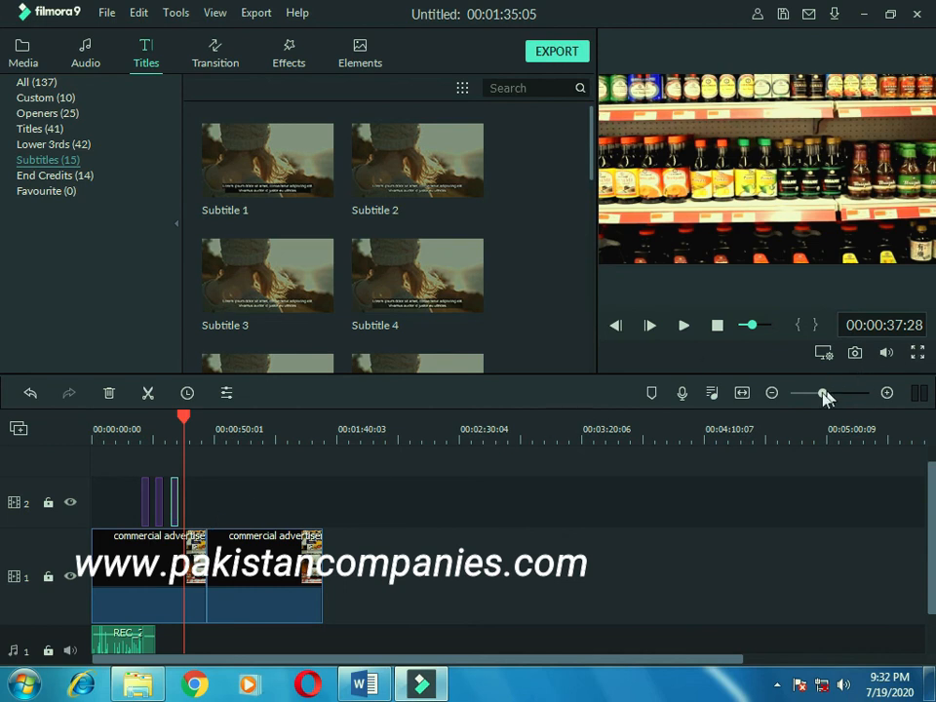
# Play the video from before the first title on track 2 through all three titles, stopping at 00:00:40:14
pyautogui.moveTo(825, 396); pyautogui.dragTo(827, 400)
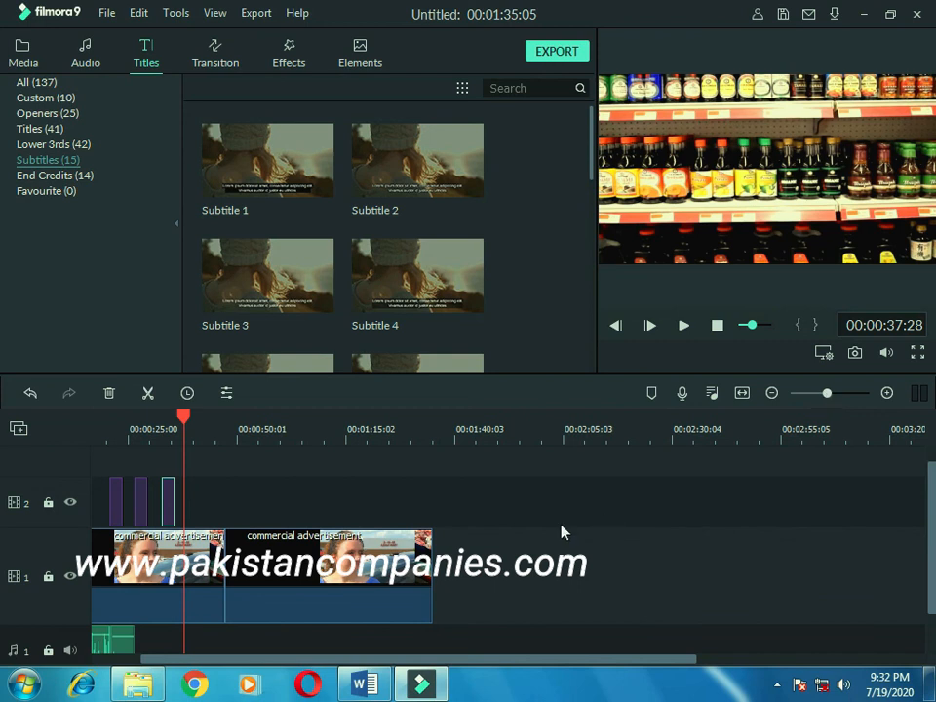
pyautogui.moveTo(431, 659); pyautogui.dragTo(296, 673)
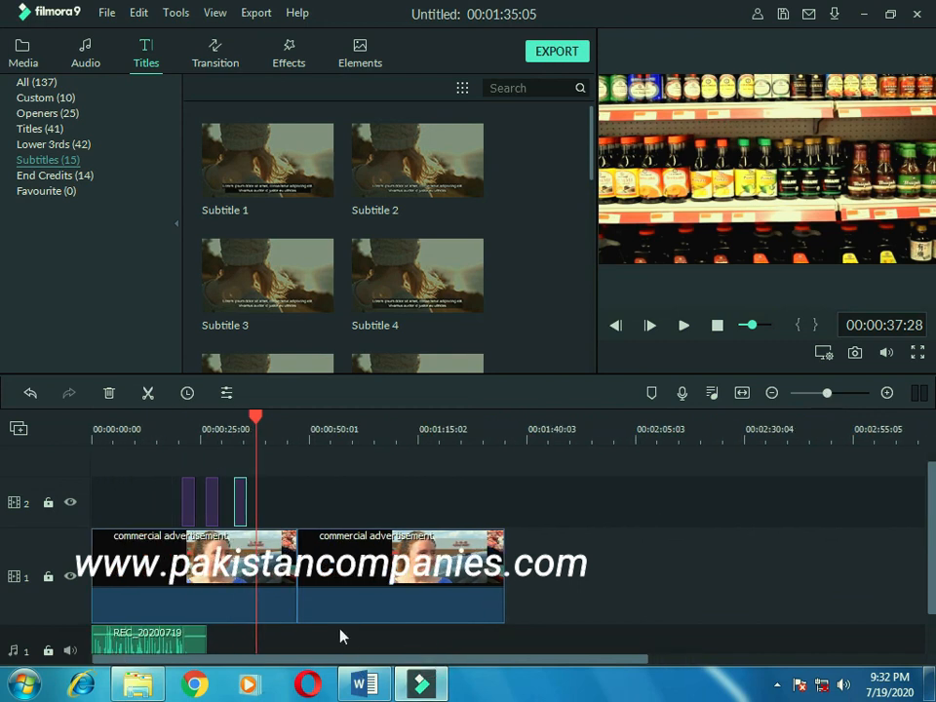
pyautogui.moveTo(257, 429); pyautogui.dragTo(172, 429)
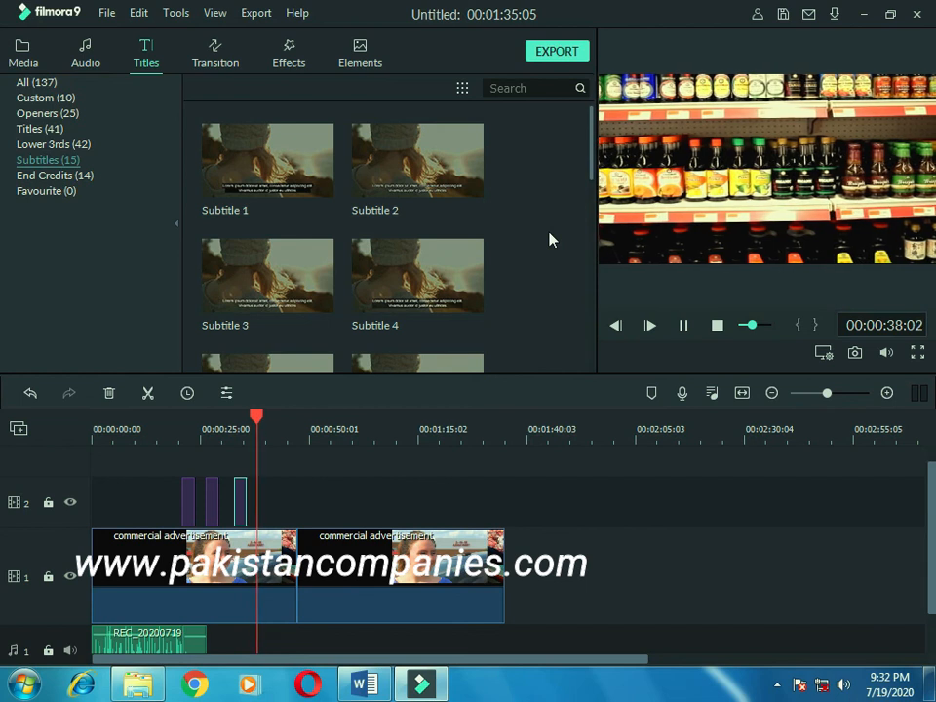
pyautogui.click(684, 327)
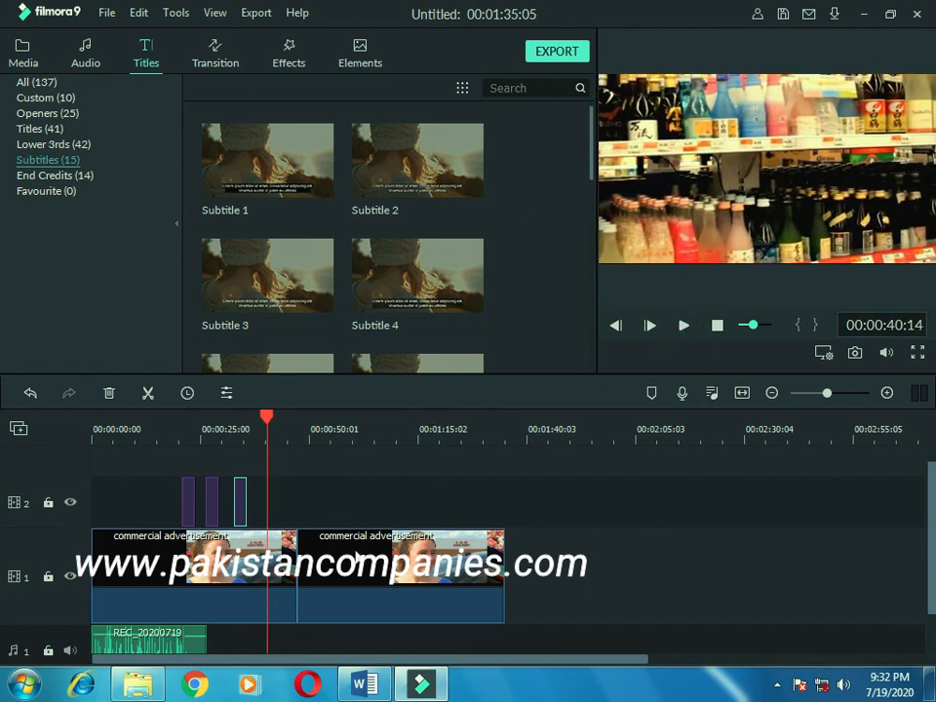